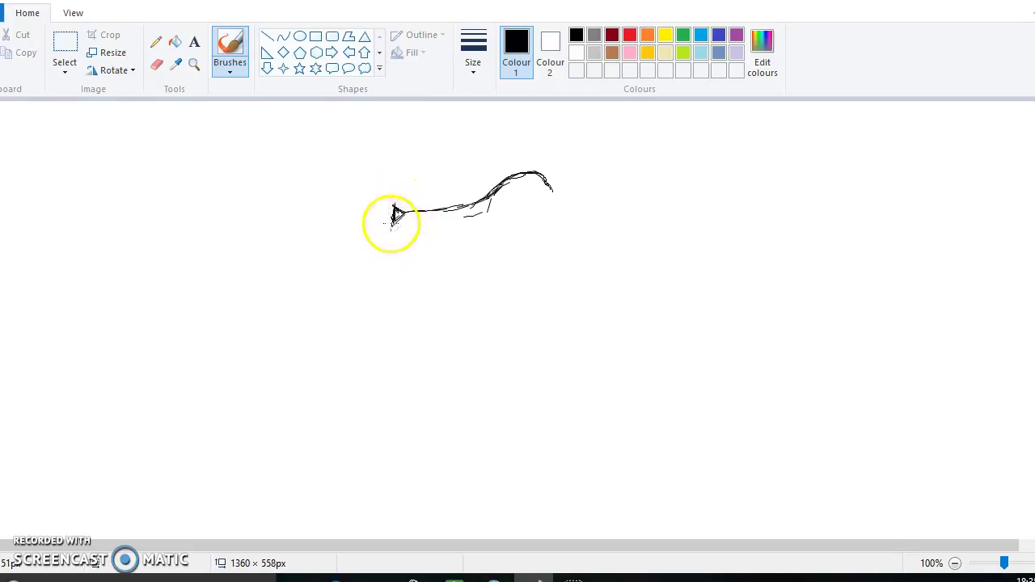
- Complete the dragon head outline with the mouth line, the lower jaw with its chin spike, and the rounded back of the head
left_click_drag(400, 243, 485, 237)
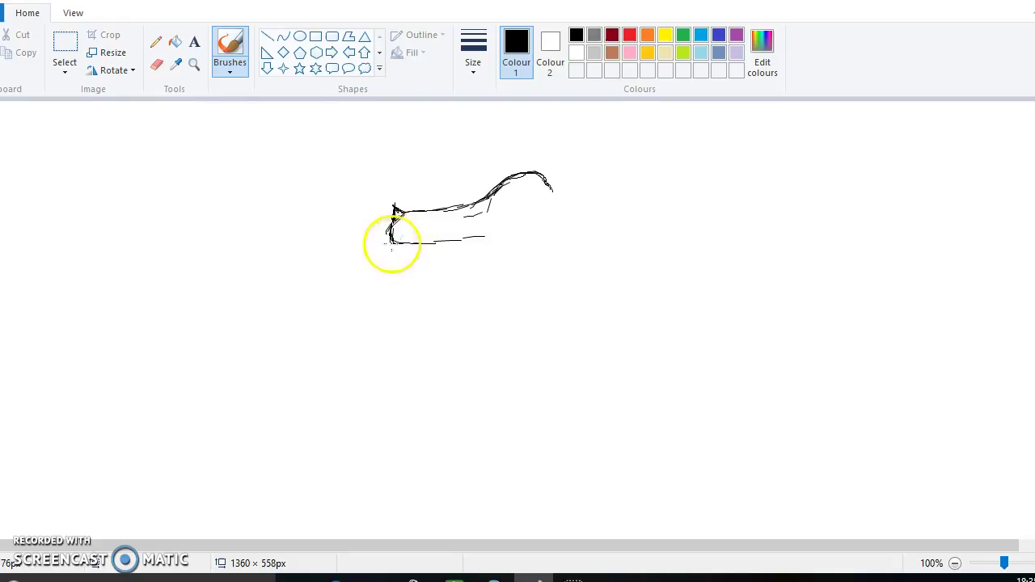
mouse_move(389, 264)
left_mouse_down()
mouse_move(378, 286)
mouse_move(396, 272)
left_mouse_up()
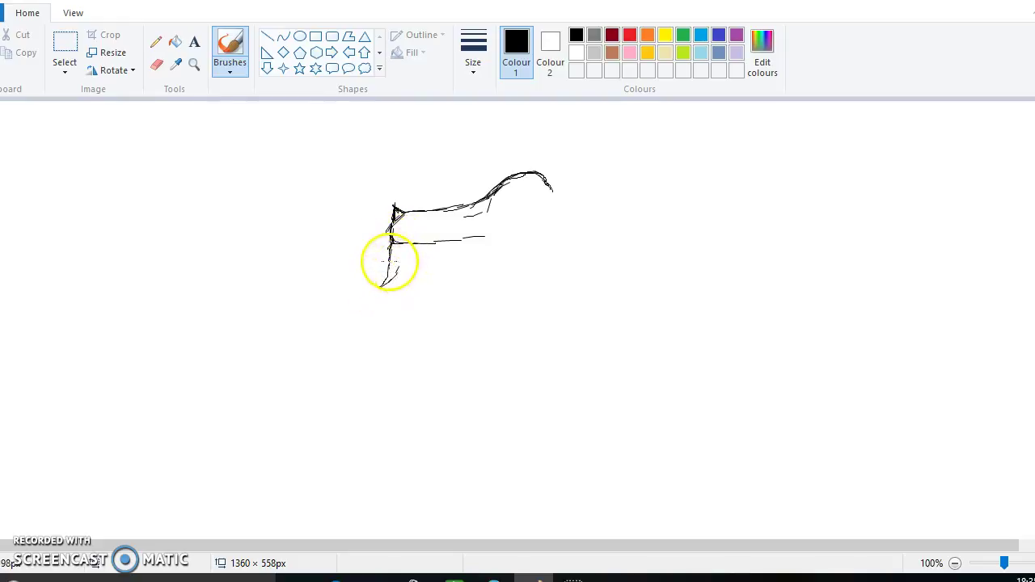
mouse_move(437, 269)
left_mouse_down()
mouse_move(534, 252)
mouse_move(542, 215)
mouse_move(532, 255)
left_mouse_up()
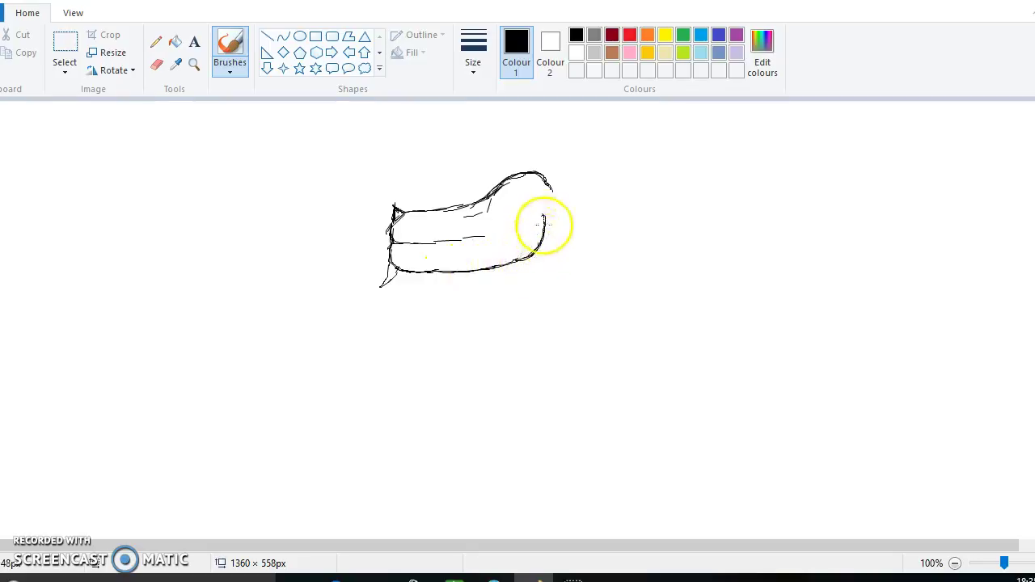
mouse_move(551, 187)
left_mouse_down()
mouse_move(561, 224)
mouse_move(542, 234)
mouse_move(557, 228)
left_mouse_up()
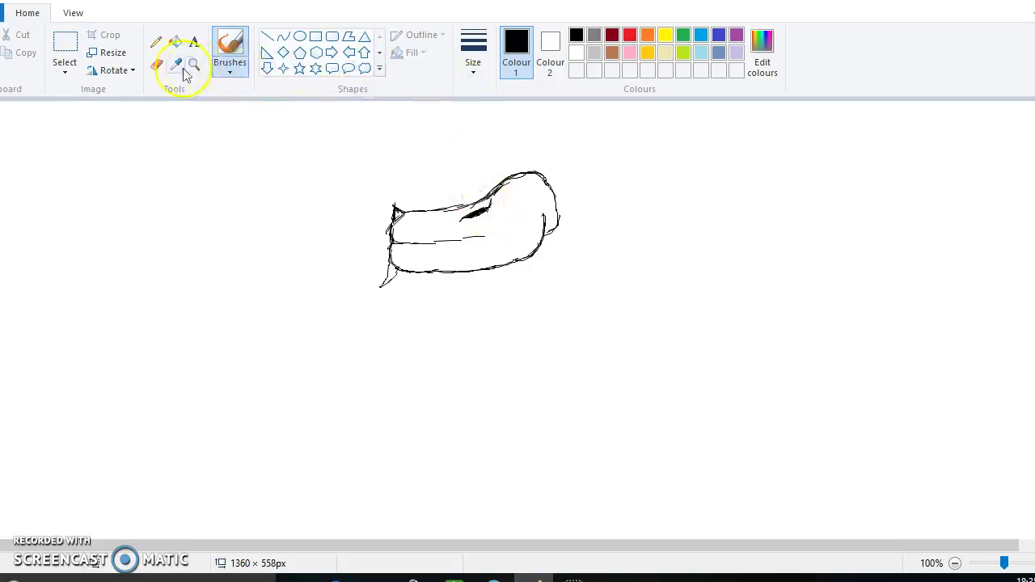
- Tidy and outline the narrow eye and its socket, and add pointed zigzag teeth along the mouth line
left_click(156, 65)
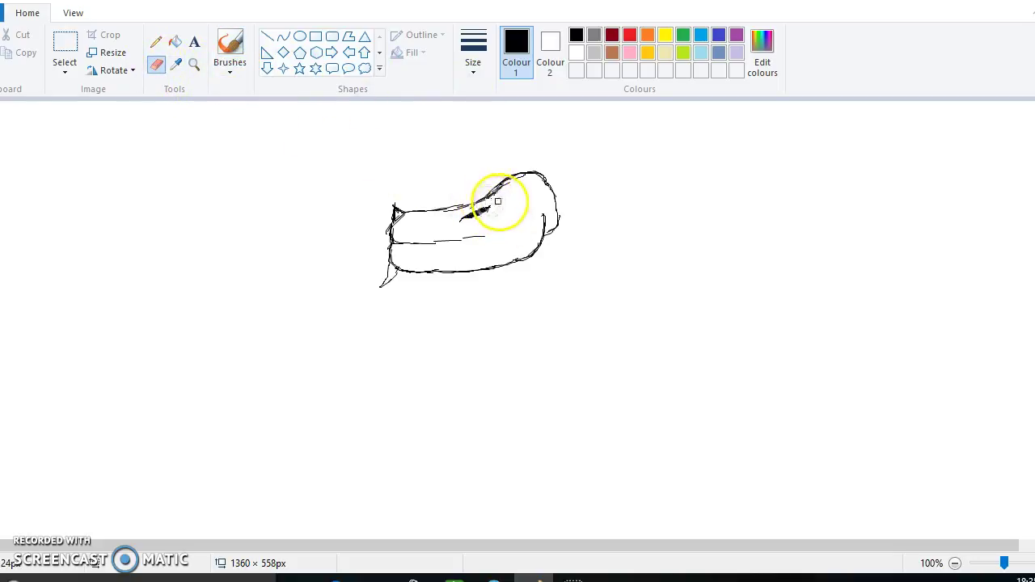
left_click(231, 48)
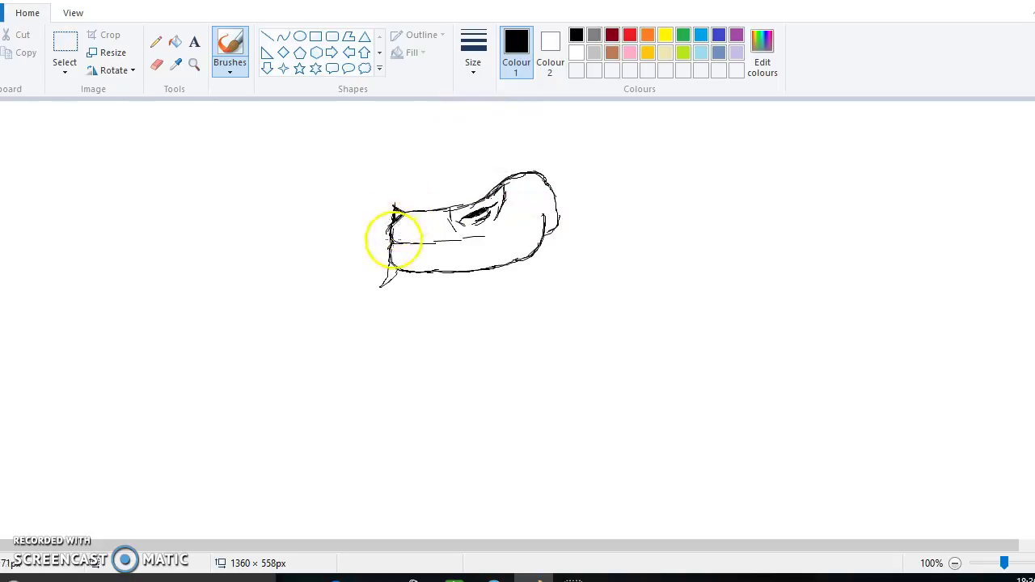
left_click(394, 240)
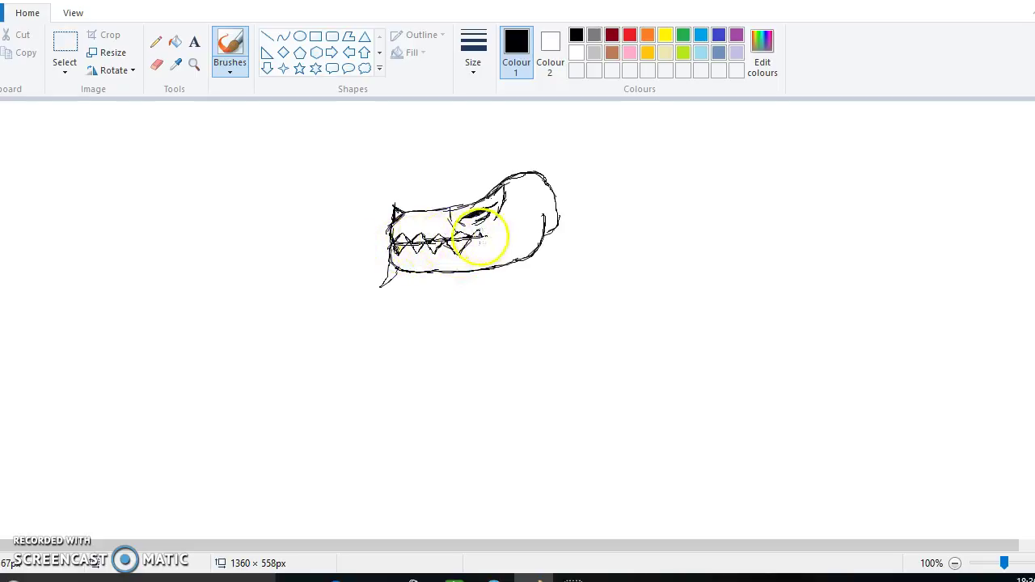
left_click_drag(477, 245, 486, 235)
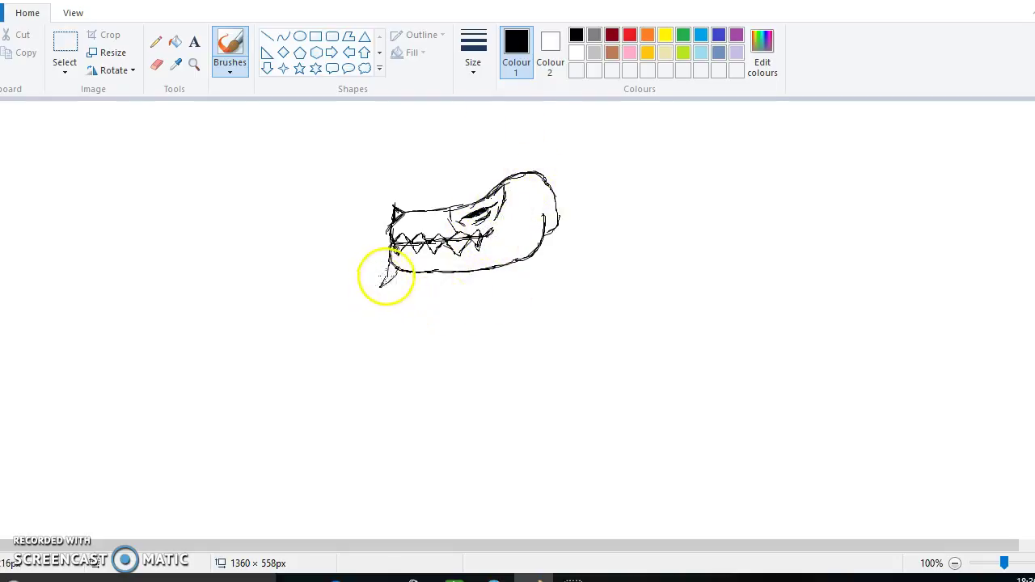
- Draw the long neck from the head down to the canvas's lower edge, with an inner line marking off the throat strip
mouse_move(496, 268)
left_mouse_down()
mouse_move(474, 331)
mouse_move(475, 376)
mouse_move(473, 316)
mouse_move(483, 536)
mouse_move(471, 372)
mouse_move(483, 296)
mouse_move(513, 232)
mouse_move(563, 244)
mouse_move(561, 219)
mouse_move(536, 544)
mouse_move(527, 462)
mouse_move(553, 287)
mouse_move(549, 217)
left_mouse_up()
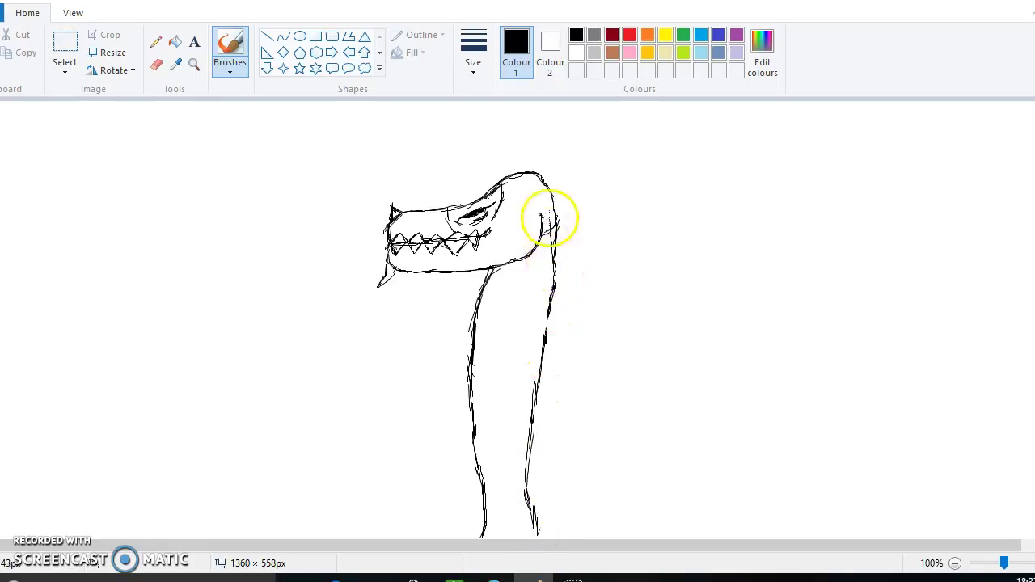
mouse_move(508, 263)
left_mouse_down()
mouse_move(490, 390)
mouse_move(501, 536)
mouse_move(491, 343)
mouse_move(516, 303)
mouse_move(527, 240)
mouse_move(522, 246)
mouse_move(516, 258)
mouse_move(558, 216)
mouse_move(584, 208)
mouse_move(550, 265)
mouse_move(489, 318)
mouse_move(490, 300)
mouse_move(480, 314)
mouse_move(505, 305)
mouse_move(516, 273)
mouse_move(494, 382)
mouse_move(507, 532)
mouse_move(499, 473)
left_mouse_up()
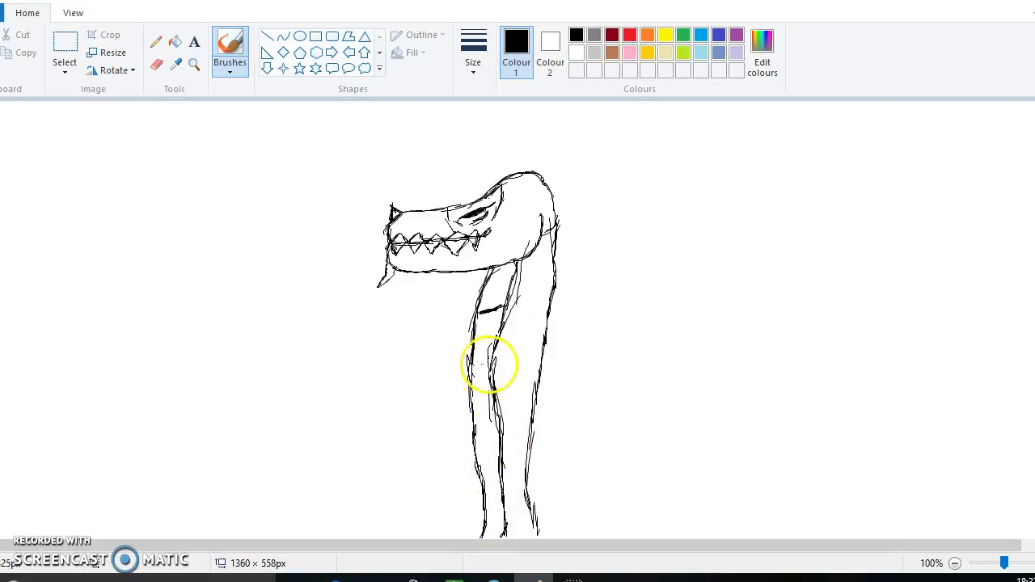
- Divide the throat strip into bands with short cross lines and shade each band with black hatching
mouse_move(477, 325)
left_mouse_down()
mouse_move(462, 296)
mouse_move(480, 326)
mouse_move(473, 372)
mouse_move(487, 370)
mouse_move(478, 372)
mouse_move(485, 385)
mouse_move(471, 439)
mouse_move(493, 444)
mouse_move(478, 423)
mouse_move(494, 498)
left_mouse_up()
mouse_move(491, 287)
left_mouse_down()
mouse_move(512, 268)
mouse_move(484, 278)
mouse_move(491, 271)
mouse_move(478, 299)
mouse_move(483, 309)
mouse_move(500, 300)
mouse_move(505, 308)
mouse_move(463, 326)
mouse_move(495, 312)
mouse_move(479, 333)
mouse_move(502, 309)
mouse_move(473, 321)
mouse_move(479, 373)
mouse_move(473, 351)
mouse_move(492, 318)
mouse_move(516, 352)
mouse_move(494, 394)
mouse_move(477, 385)
mouse_move(487, 382)
mouse_move(477, 398)
mouse_move(486, 376)
mouse_move(474, 395)
mouse_move(484, 373)
mouse_move(476, 375)
mouse_move(469, 404)
mouse_move(495, 439)
left_mouse_up()
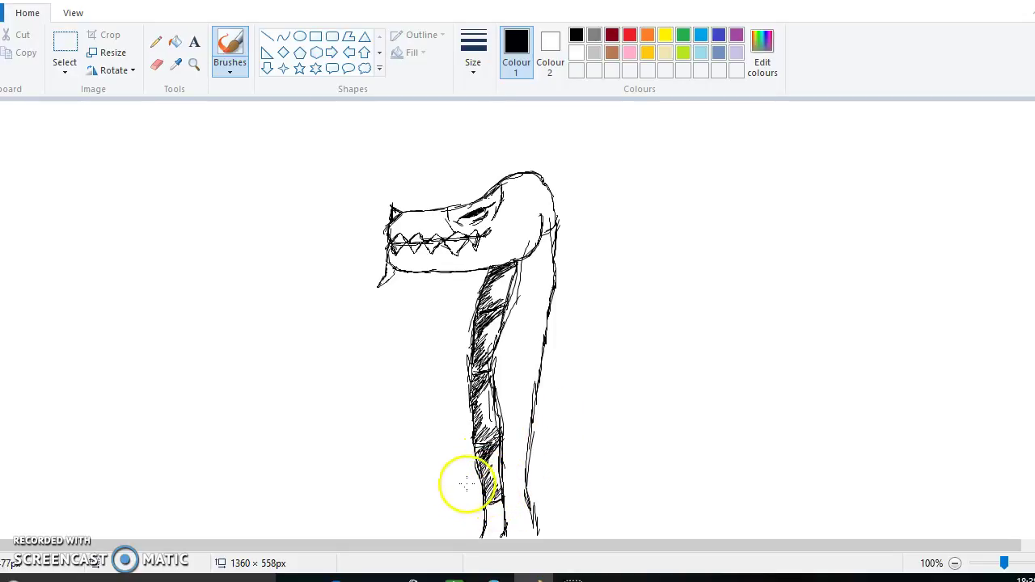
mouse_move(498, 503)
left_mouse_down()
mouse_move(483, 538)
mouse_move(503, 534)
left_mouse_up()
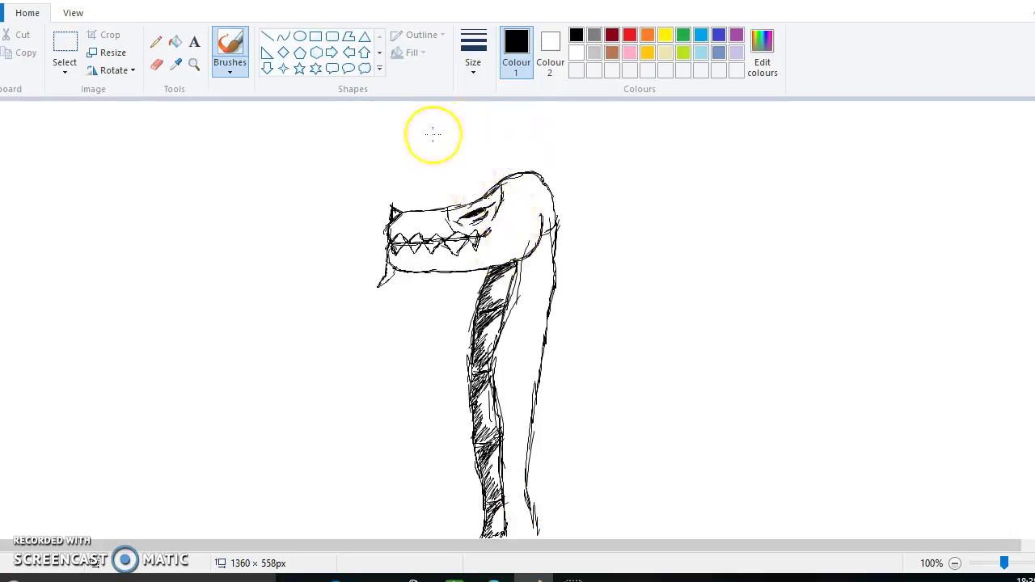
- Draw two pointed horns on top of the head, and add spikes along the snout and beneath the lower jaw
left_click_drag(504, 173, 539, 135)
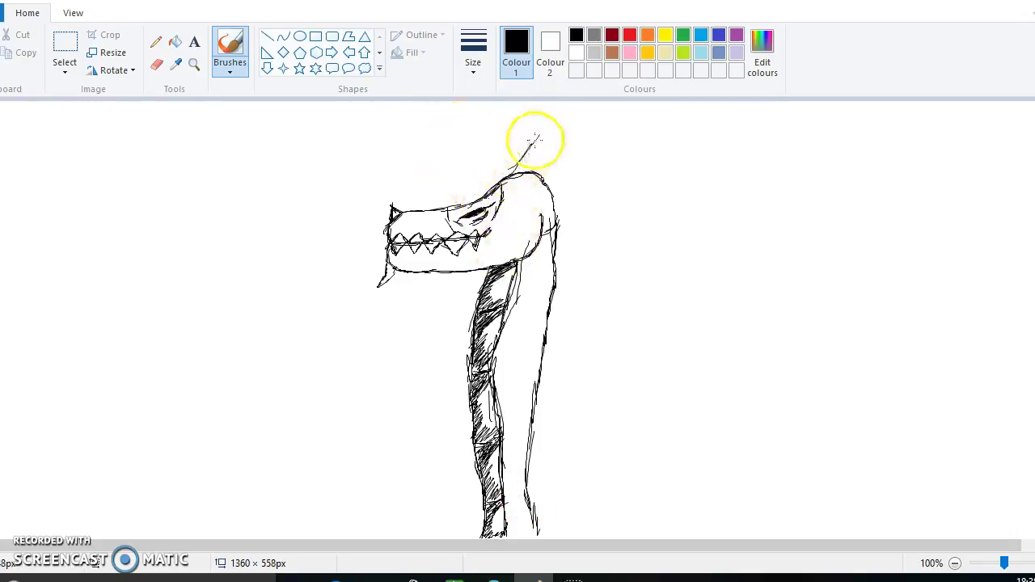
mouse_move(540, 173)
left_mouse_down()
mouse_move(543, 140)
mouse_move(540, 172)
mouse_move(508, 167)
mouse_move(543, 134)
mouse_move(505, 171)
mouse_move(517, 138)
mouse_move(523, 149)
mouse_move(517, 134)
mouse_move(502, 177)
left_mouse_up()
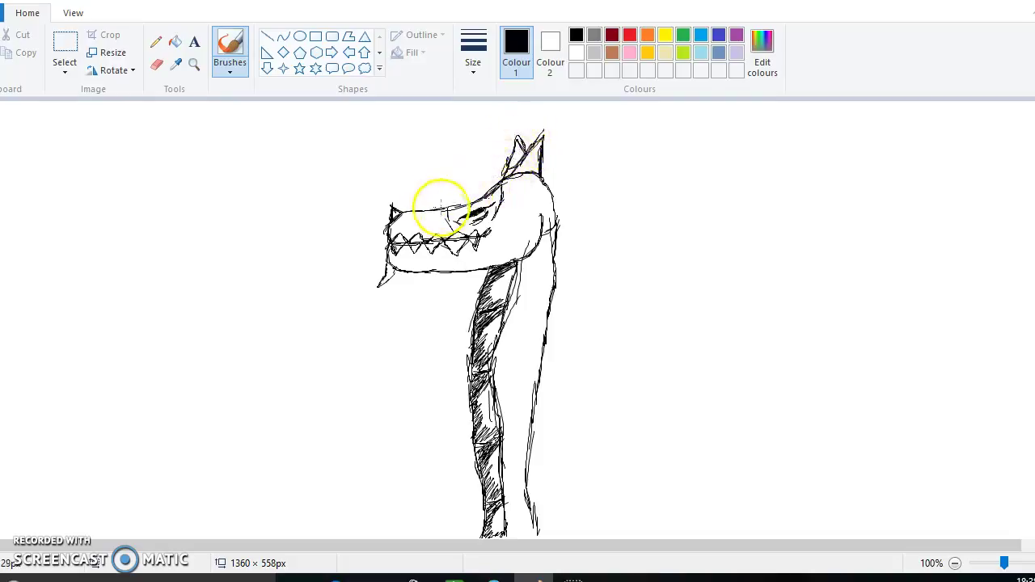
mouse_move(419, 210)
left_mouse_down()
mouse_move(445, 180)
mouse_move(436, 207)
mouse_move(446, 178)
mouse_move(443, 204)
mouse_move(462, 193)
mouse_move(459, 204)
mouse_move(474, 172)
mouse_move(479, 201)
mouse_move(475, 174)
mouse_move(478, 198)
mouse_move(474, 177)
mouse_move(478, 193)
mouse_move(454, 203)
mouse_move(475, 175)
left_mouse_up()
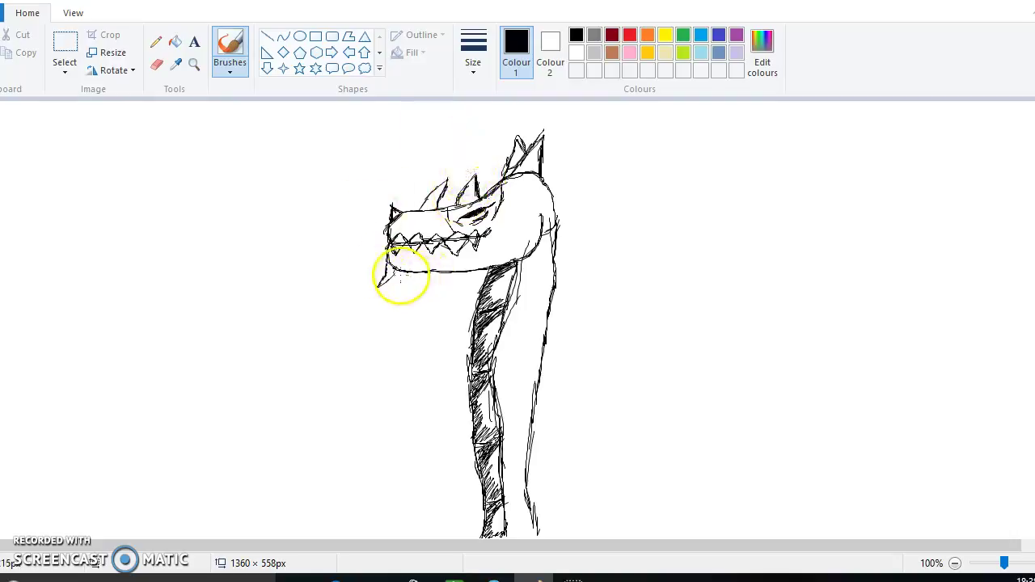
mouse_move(400, 269)
left_mouse_down()
mouse_move(422, 290)
mouse_move(419, 275)
mouse_move(421, 286)
mouse_move(435, 273)
mouse_move(460, 300)
left_mouse_up()
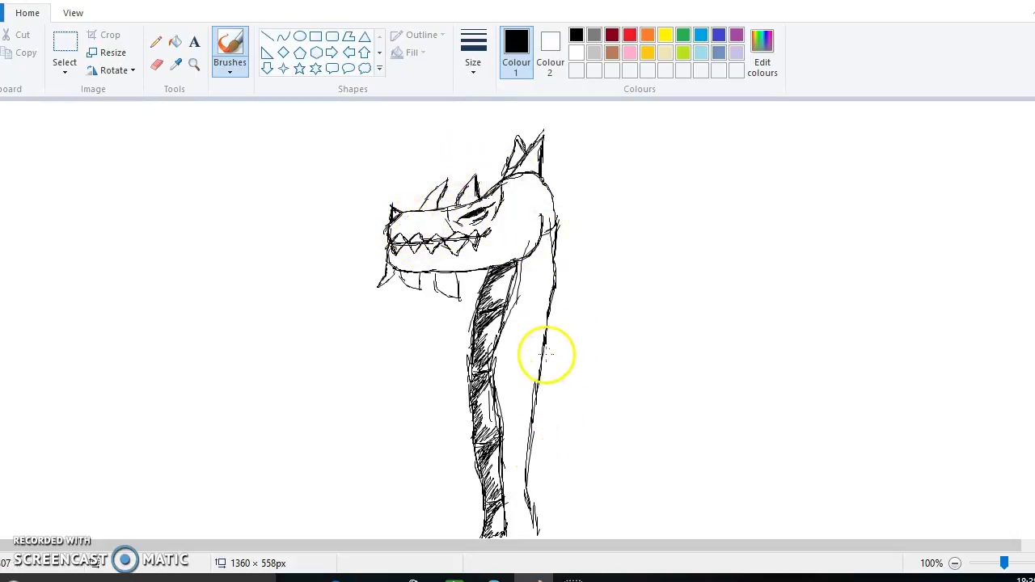
- Hatch a dark shadow along the neck side of the throat strip's inner line, from the jaw down to the canvas's lower edge
mouse_move(517, 319)
left_mouse_down()
mouse_move(526, 261)
mouse_move(513, 271)
mouse_move(522, 261)
mouse_move(501, 345)
mouse_move(504, 316)
mouse_move(522, 328)
mouse_move(491, 359)
mouse_move(508, 351)
mouse_move(492, 385)
mouse_move(502, 286)
mouse_move(511, 399)
mouse_move(496, 377)
mouse_move(492, 397)
mouse_move(510, 424)
mouse_move(498, 411)
left_mouse_up()
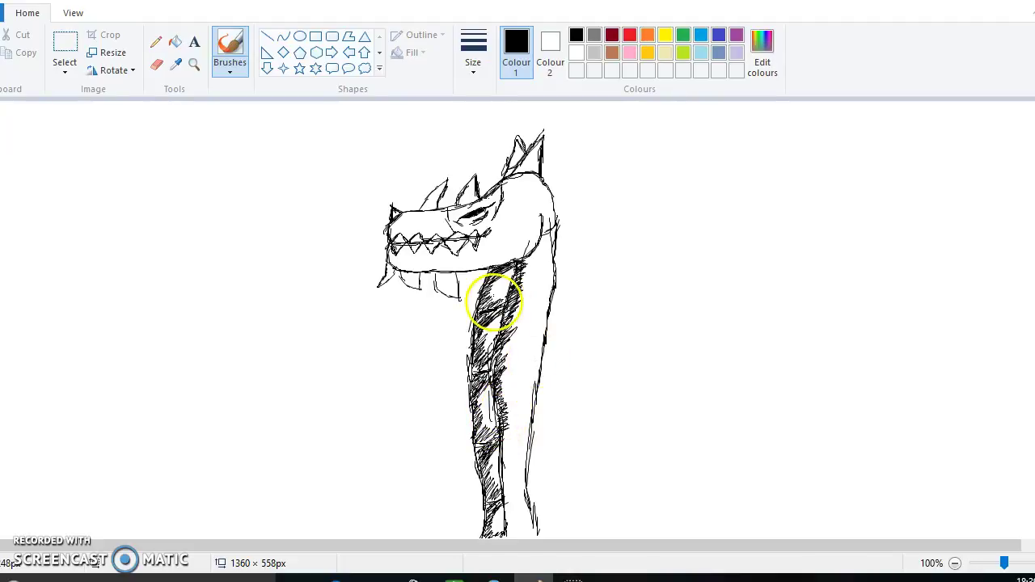
mouse_move(487, 453)
left_mouse_down()
mouse_move(513, 429)
mouse_move(487, 425)
mouse_move(508, 453)
mouse_move(497, 480)
mouse_move(512, 504)
mouse_move(507, 536)
mouse_move(503, 503)
mouse_move(538, 482)
left_mouse_up()
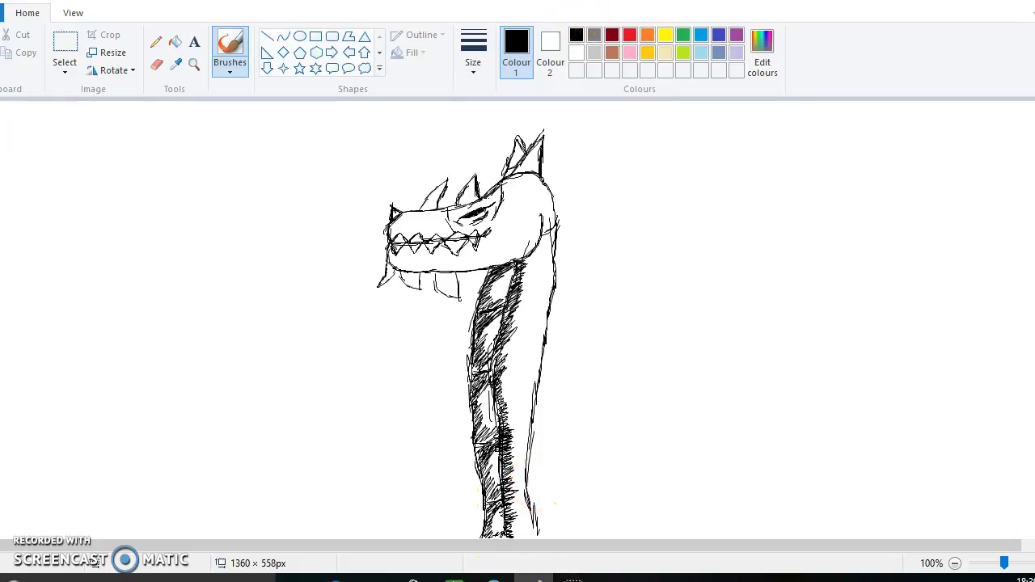
left_click_drag(526, 271, 532, 274)
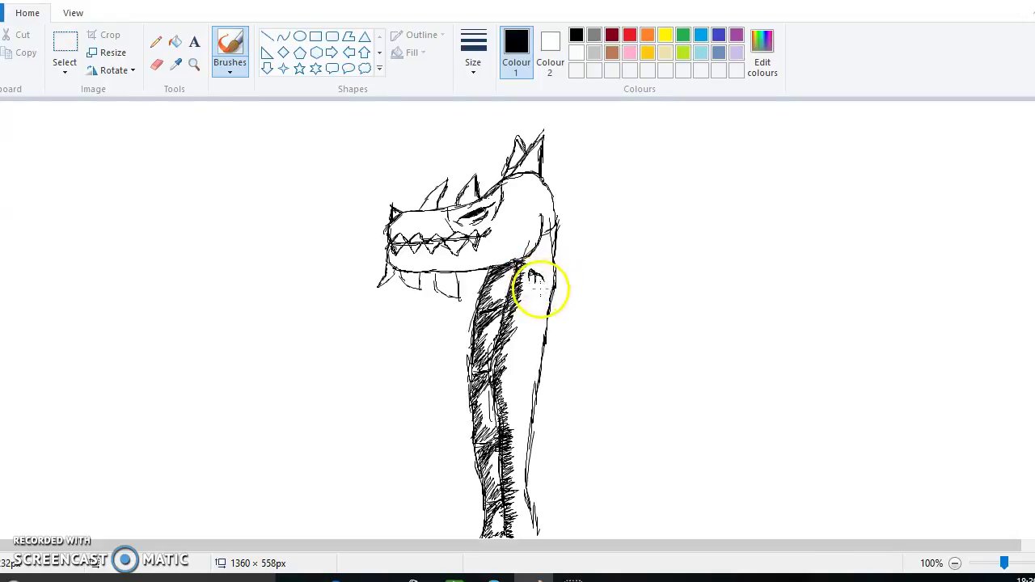
mouse_move(535, 277)
left_mouse_down()
mouse_move(555, 172)
mouse_move(494, 275)
mouse_move(515, 336)
left_mouse_up()
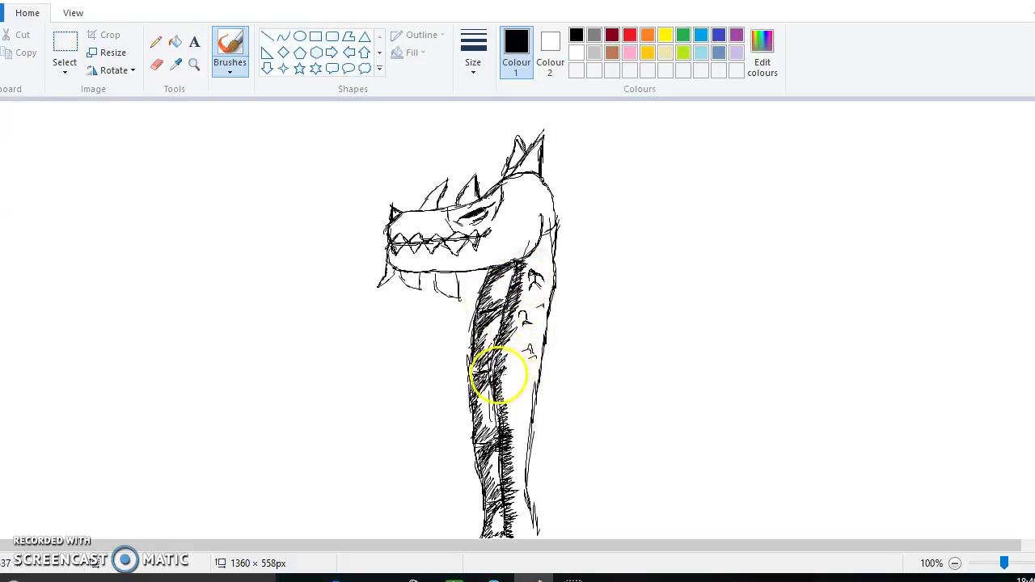
left_click(155, 64)
mouse_move(525, 358)
left_mouse_down()
mouse_move(522, 313)
mouse_move(528, 323)
mouse_move(541, 290)
mouse_move(528, 271)
mouse_move(541, 288)
mouse_move(545, 274)
mouse_move(532, 325)
mouse_move(520, 250)
mouse_move(528, 232)
mouse_move(521, 252)
mouse_move(494, 166)
mouse_move(511, 150)
mouse_move(377, 183)
mouse_move(551, 217)
left_mouse_up()
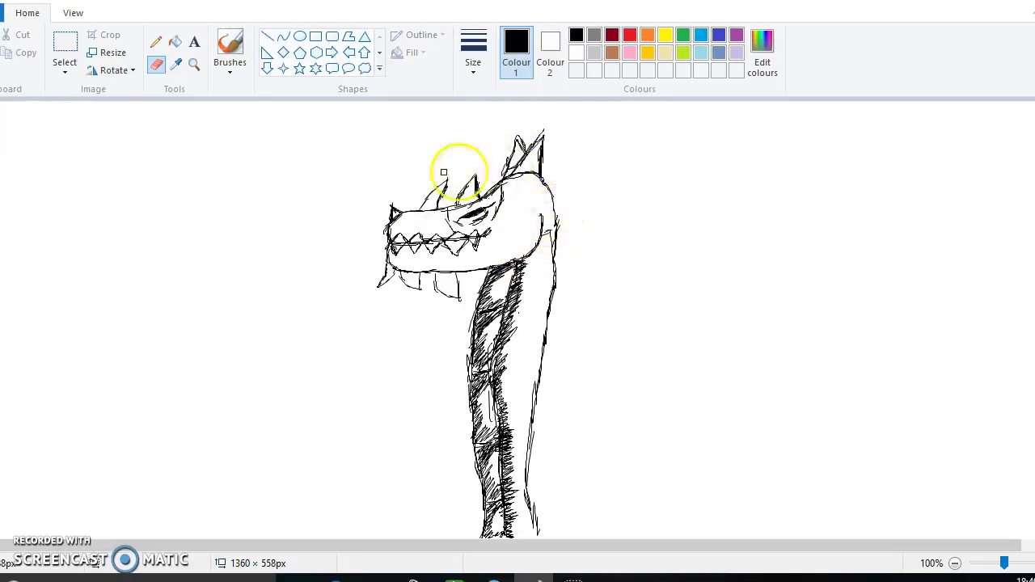
- Brush small curved scales in black down the neck beside the throat shading, from the jaw to the canvas's lower edge
left_click(229, 47)
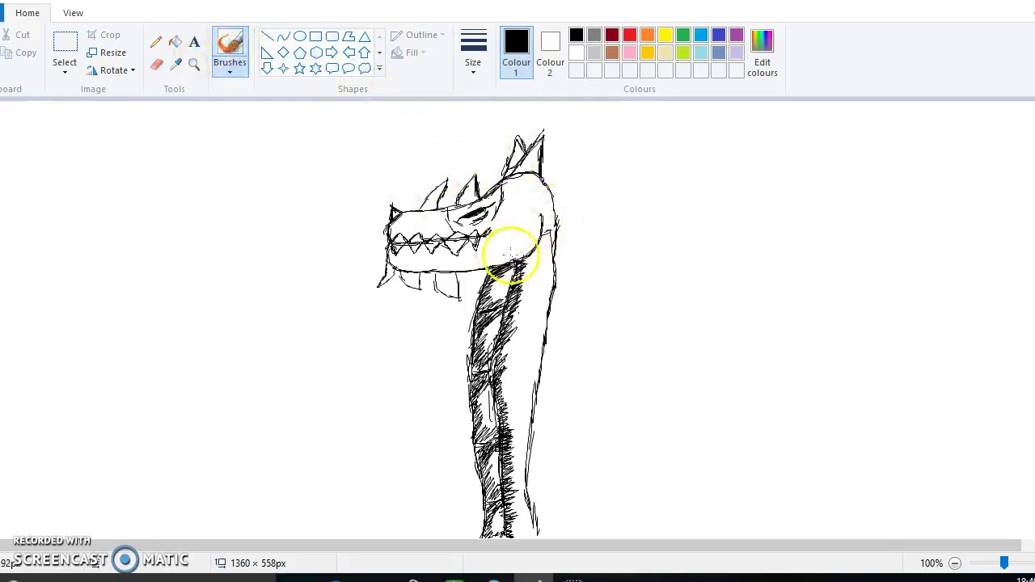
left_click_drag(529, 275, 535, 285)
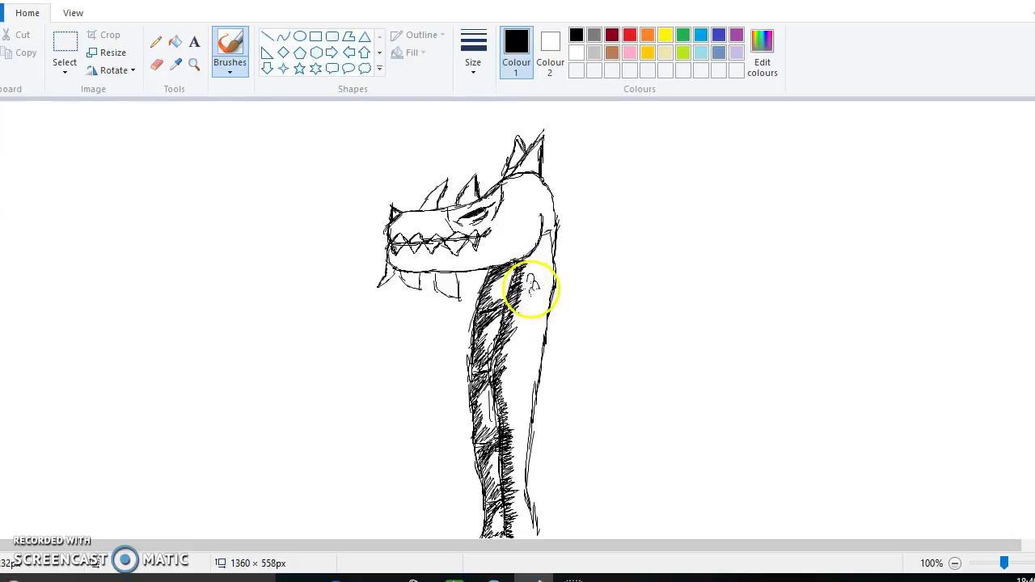
mouse_move(531, 286)
left_mouse_down()
mouse_move(565, 208)
mouse_move(513, 334)
mouse_move(519, 319)
left_mouse_up()
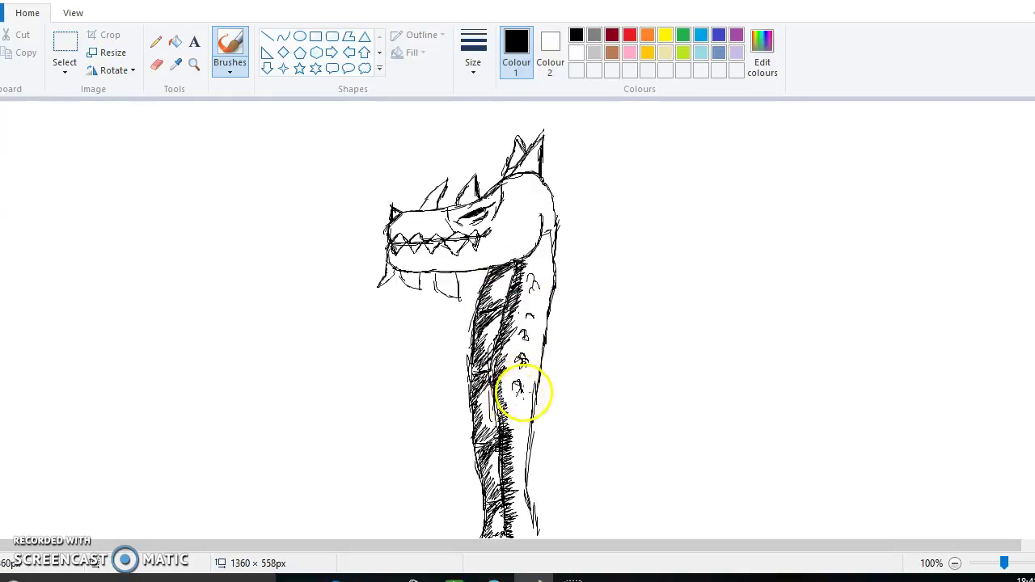
mouse_move(518, 394)
left_mouse_down()
mouse_move(510, 473)
mouse_move(526, 447)
mouse_move(534, 325)
mouse_move(529, 519)
mouse_move(511, 474)
mouse_move(524, 480)
mouse_move(531, 522)
left_mouse_up()
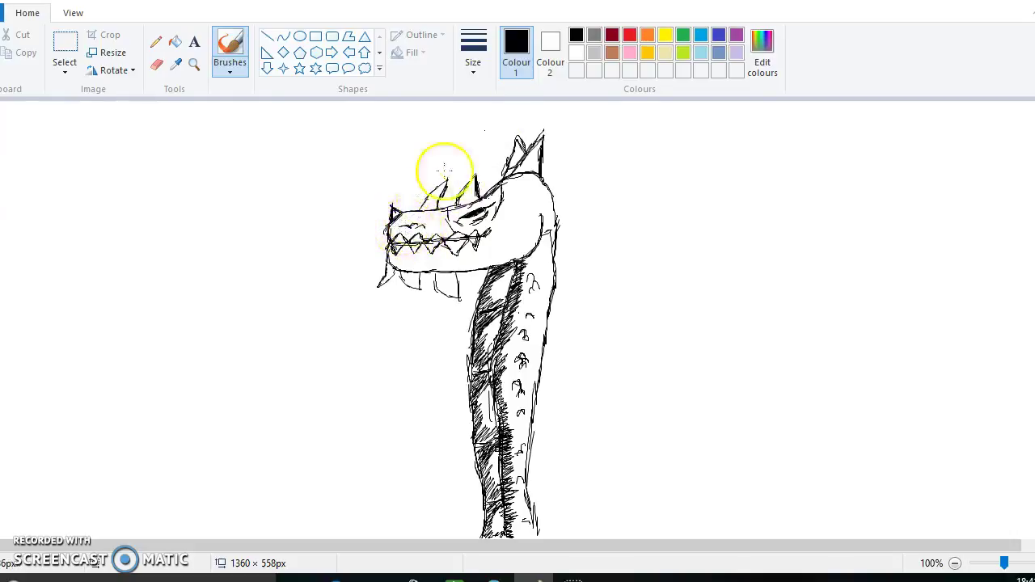
- Set Colour 2 to black, and add small scales and short hatch strokes in Colour 1 across the head, snout and jaw
left_click(555, 41)
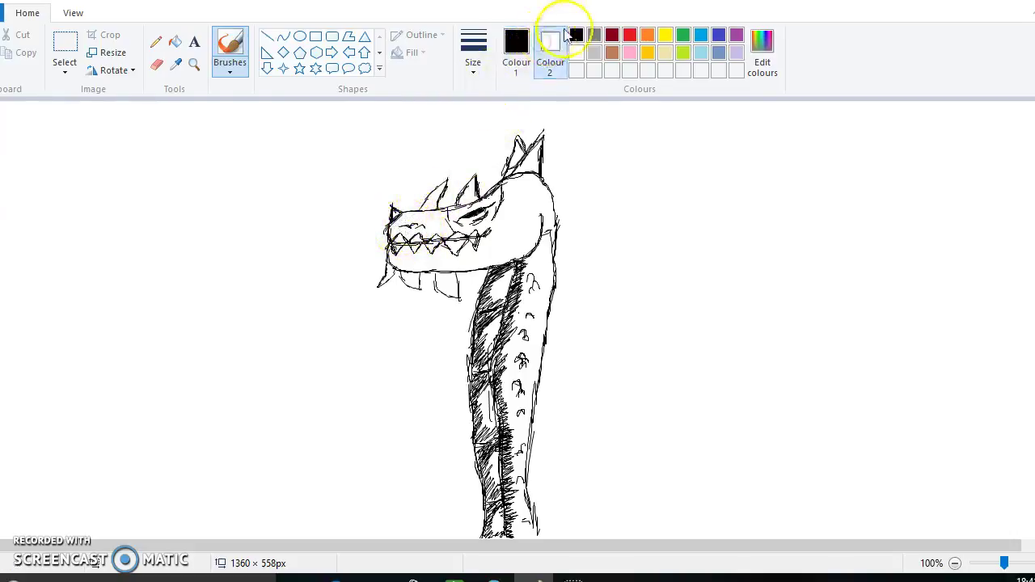
left_click(516, 44)
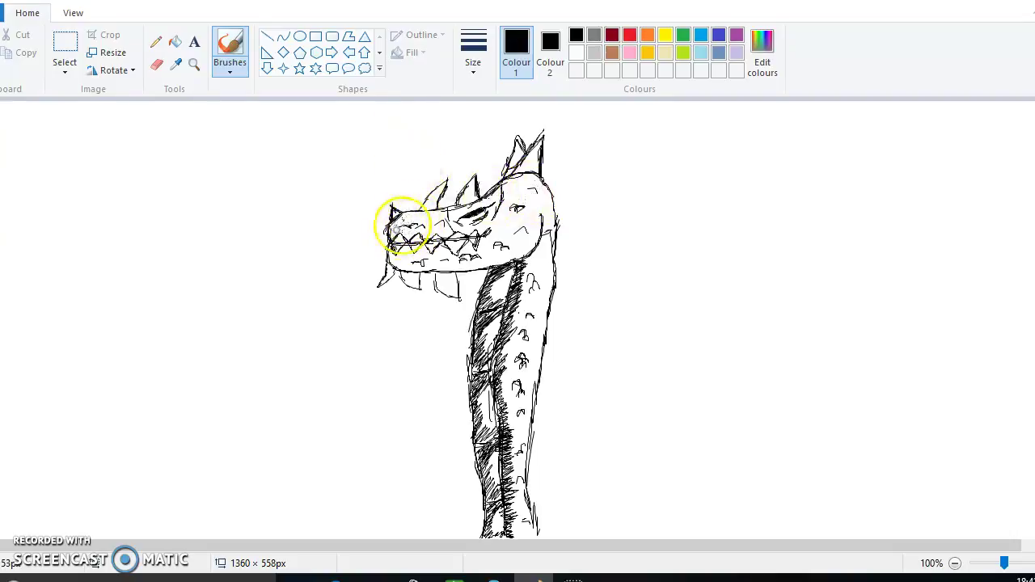
mouse_move(425, 212)
left_mouse_down()
mouse_move(411, 228)
mouse_move(445, 233)
mouse_move(433, 224)
mouse_move(406, 256)
left_mouse_up()
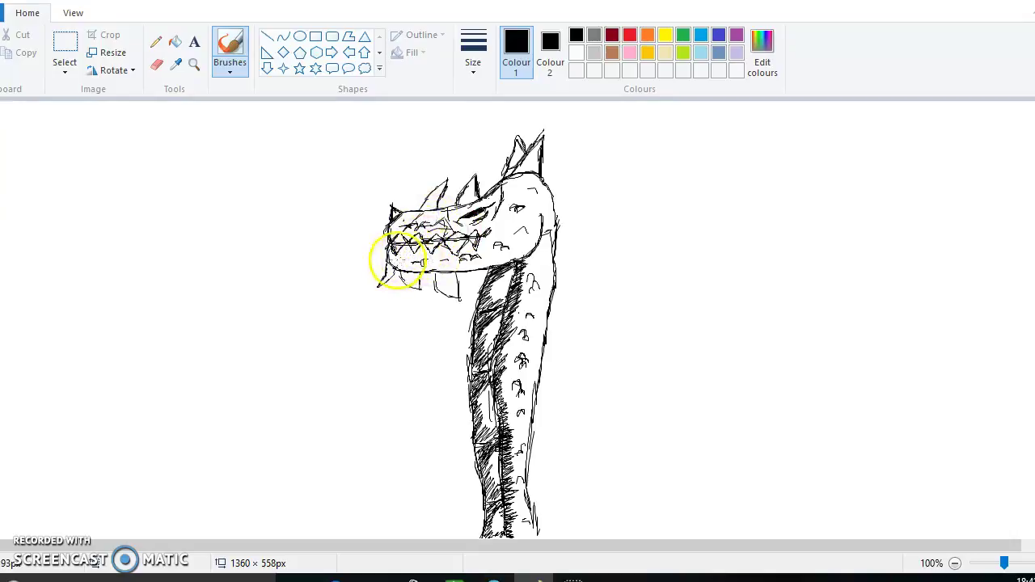
mouse_move(409, 263)
left_mouse_down()
mouse_move(505, 256)
mouse_move(516, 242)
mouse_move(496, 247)
mouse_move(491, 234)
mouse_move(541, 190)
mouse_move(514, 194)
mouse_move(502, 210)
mouse_move(498, 224)
mouse_move(544, 184)
mouse_move(563, 231)
mouse_move(512, 258)
left_mouse_up()
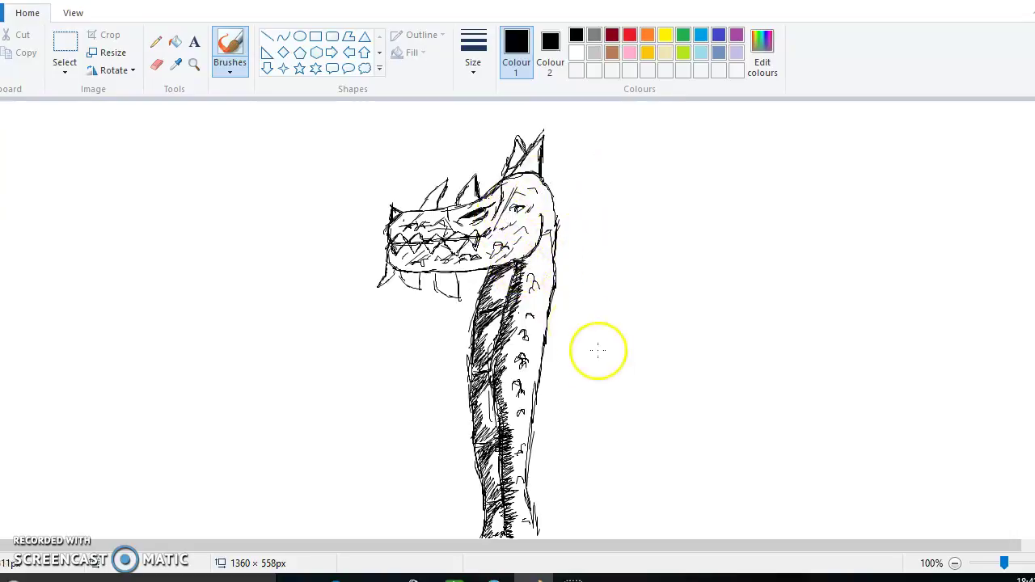
- Sketch the curved wing arm rising behind the neck, the back line below it, and the wing's outer edge with spiked corners
mouse_move(538, 398)
left_mouse_down()
mouse_move(566, 396)
mouse_move(629, 347)
mouse_move(649, 291)
left_mouse_up()
left_click_drag(655, 205, 663, 287)
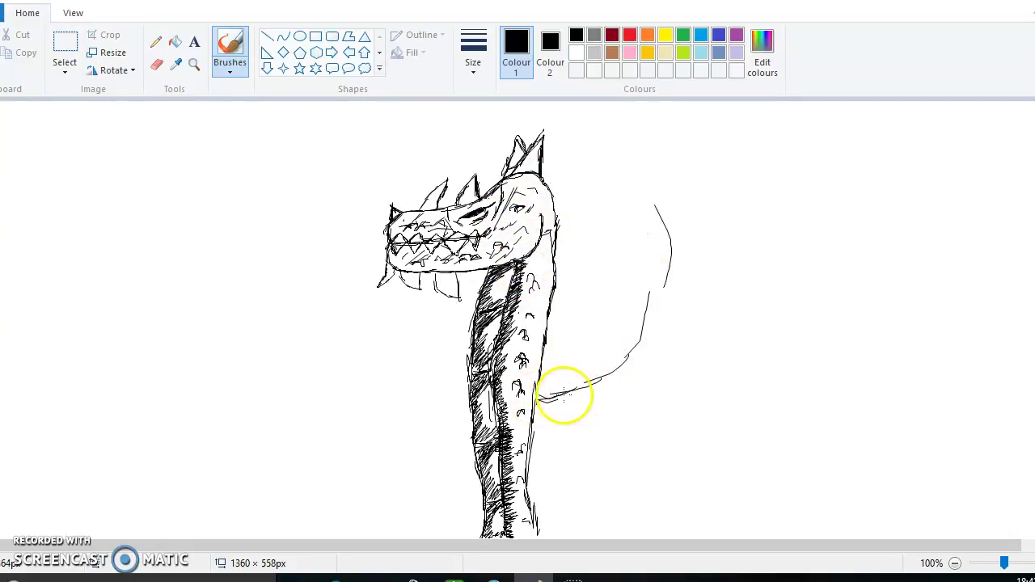
mouse_move(572, 385)
left_mouse_down()
mouse_move(625, 350)
mouse_move(652, 312)
mouse_move(668, 266)
mouse_move(663, 215)
mouse_move(672, 253)
left_mouse_up()
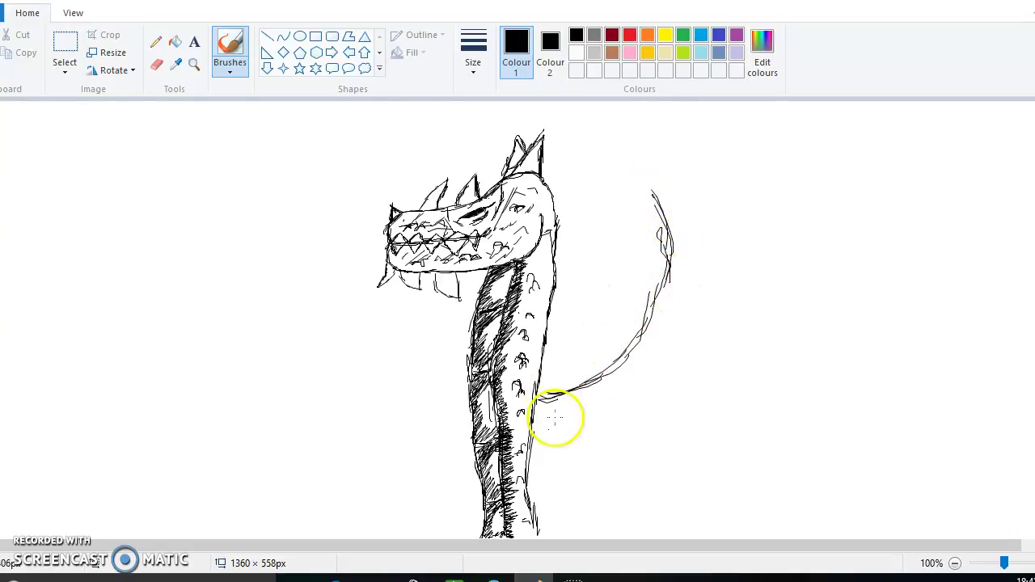
mouse_move(530, 428)
left_mouse_down()
mouse_move(614, 438)
mouse_move(625, 451)
mouse_move(625, 543)
mouse_move(625, 447)
mouse_move(586, 427)
mouse_move(546, 426)
left_mouse_up()
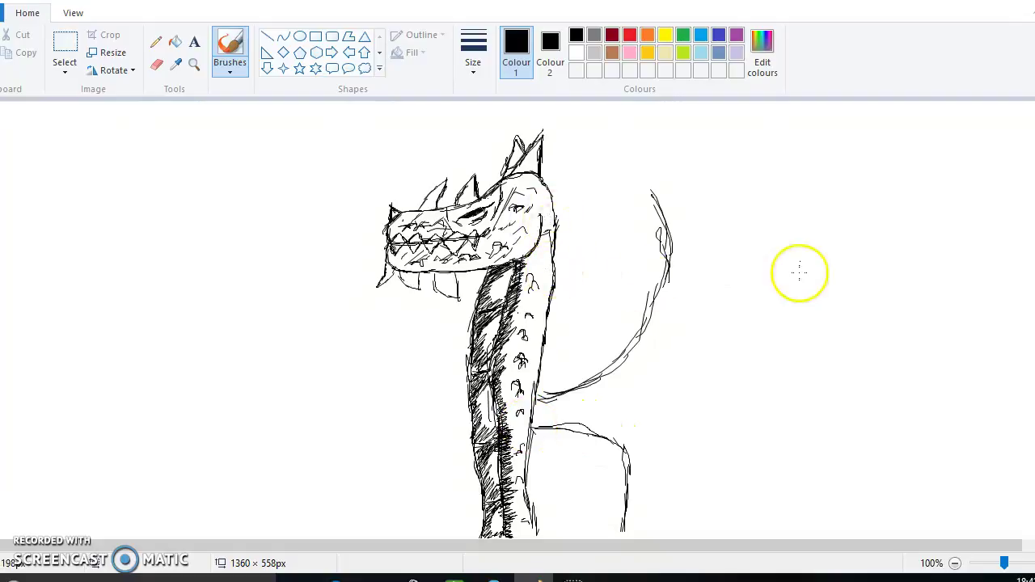
mouse_move(668, 180)
left_mouse_down()
mouse_move(741, 189)
mouse_move(646, 182)
mouse_move(651, 166)
mouse_move(651, 193)
left_mouse_up()
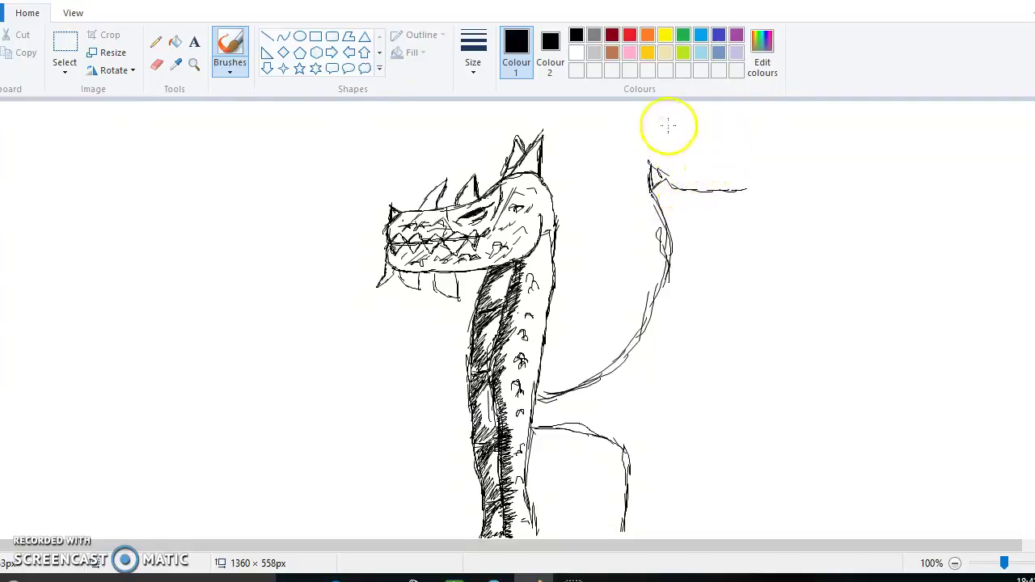
mouse_move(753, 194)
left_mouse_down()
mouse_move(786, 306)
mouse_move(793, 289)
mouse_move(785, 283)
mouse_move(812, 288)
mouse_move(796, 303)
mouse_move(824, 293)
left_mouse_up()
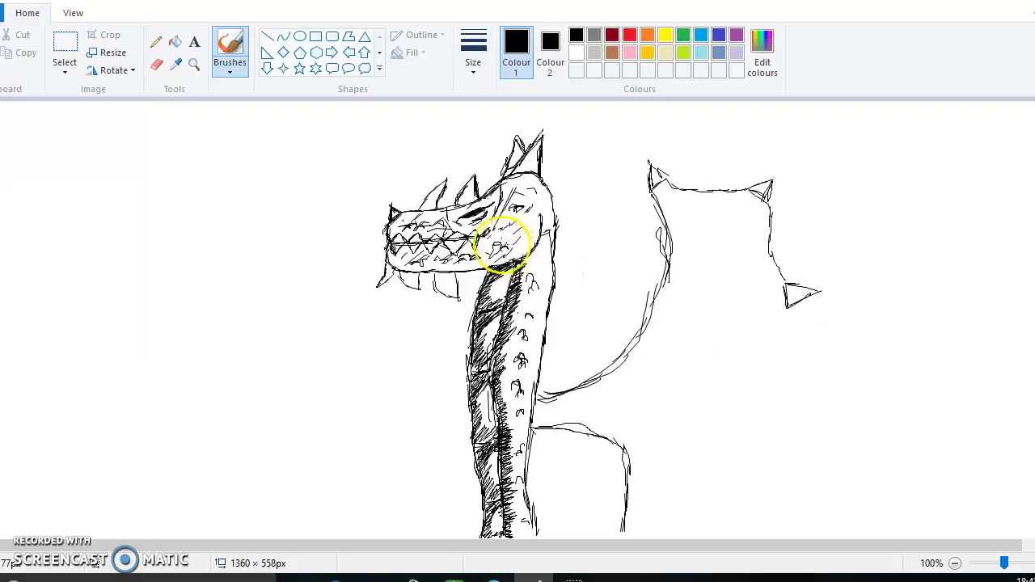
- Brush short black hatch strokes between the small scales down the neck, from the jaw to the canvas's lower edge
mouse_move(531, 259)
left_mouse_down()
mouse_move(524, 295)
mouse_move(544, 256)
mouse_move(527, 306)
mouse_move(541, 302)
mouse_move(530, 333)
mouse_move(522, 322)
mouse_move(515, 367)
mouse_move(535, 343)
mouse_move(517, 351)
mouse_move(530, 377)
mouse_move(510, 419)
mouse_move(519, 420)
mouse_move(532, 348)
mouse_move(569, 311)
mouse_move(496, 386)
mouse_move(503, 453)
mouse_move(534, 446)
mouse_move(522, 414)
left_mouse_up()
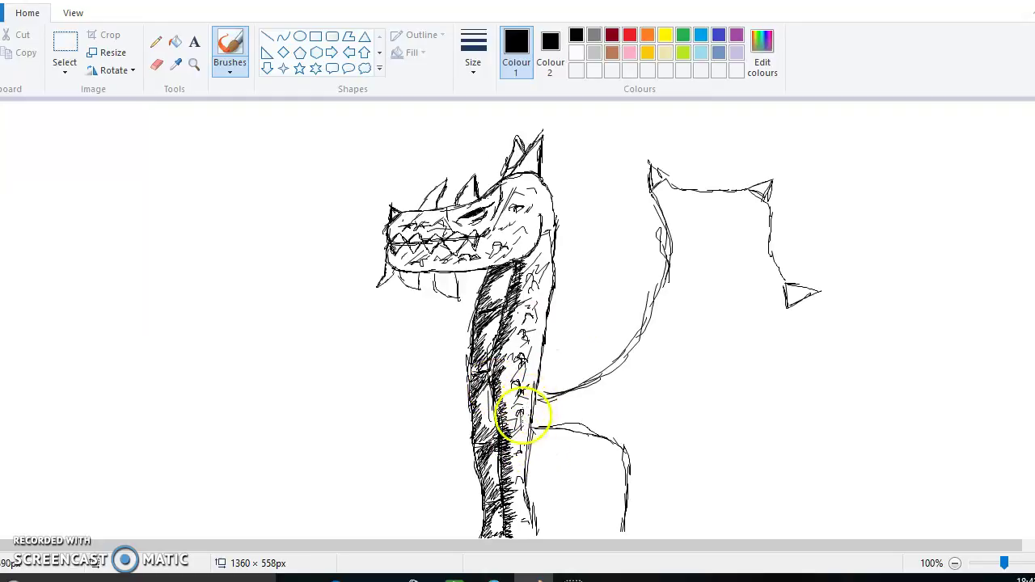
mouse_move(511, 457)
left_mouse_down()
mouse_move(504, 471)
mouse_move(527, 504)
mouse_move(522, 525)
left_mouse_up()
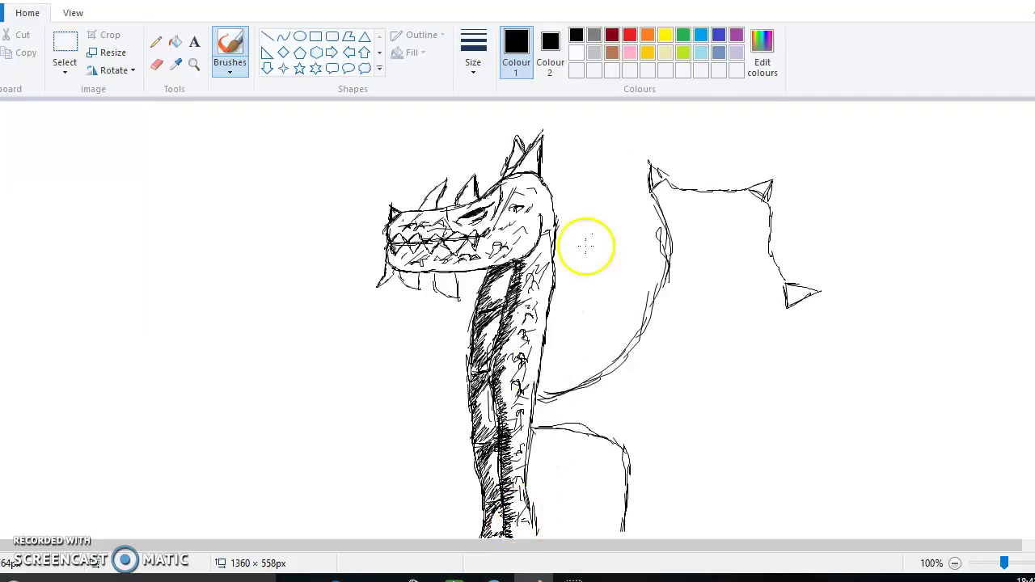
- Extend the wing's spiked outer edge down to the canvas's lower edge, and outline the wing arm's neck-facing side up to a pointed claw
mouse_move(774, 283)
left_mouse_down()
mouse_move(784, 316)
mouse_move(778, 382)
left_mouse_up()
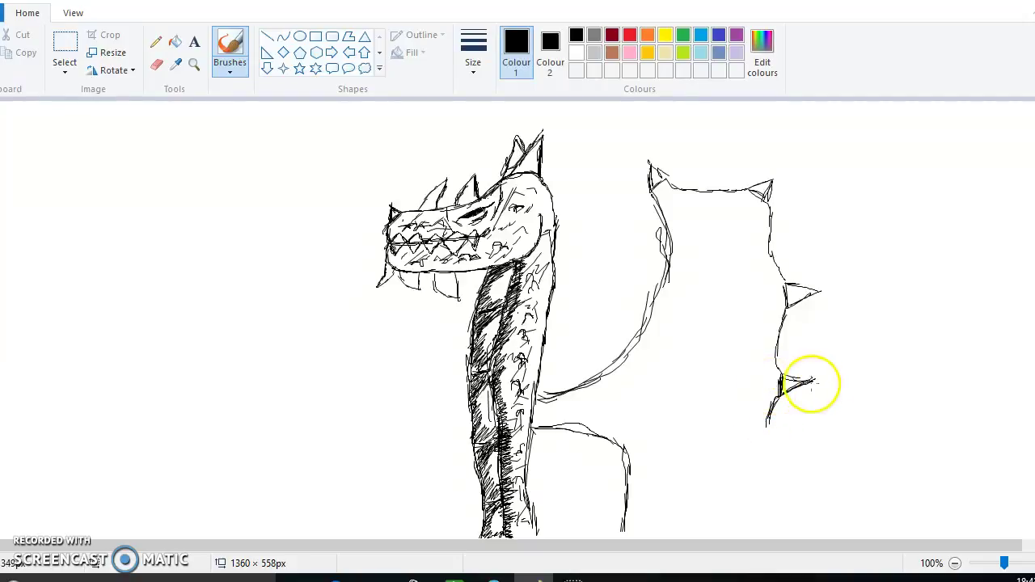
mouse_move(780, 397)
left_mouse_down()
mouse_move(772, 490)
mouse_move(777, 476)
mouse_move(799, 478)
mouse_move(775, 493)
mouse_move(800, 479)
mouse_move(783, 479)
mouse_move(755, 532)
left_mouse_up()
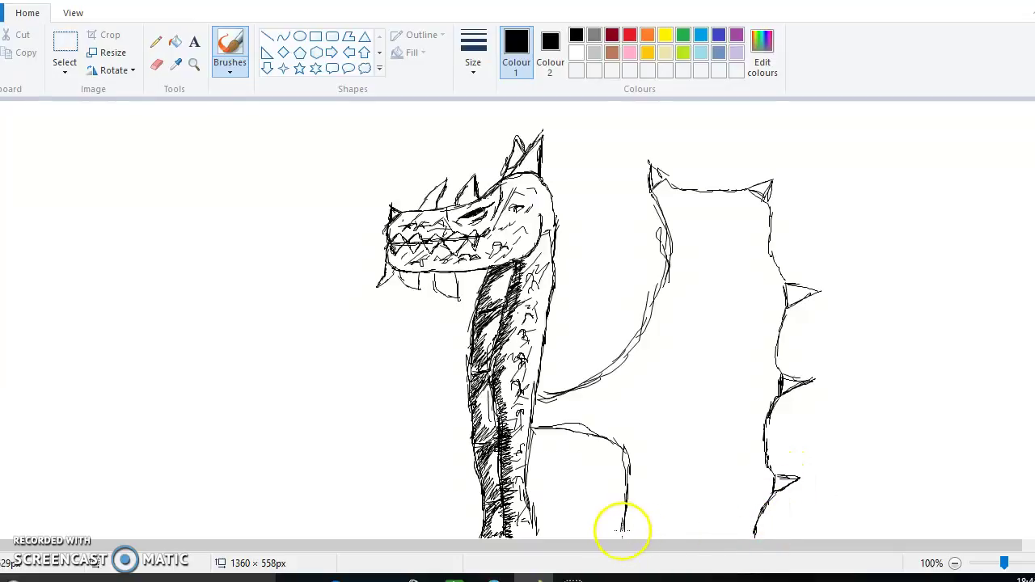
mouse_move(539, 391)
left_mouse_down()
mouse_move(597, 342)
mouse_move(624, 301)
mouse_move(632, 241)
left_mouse_up()
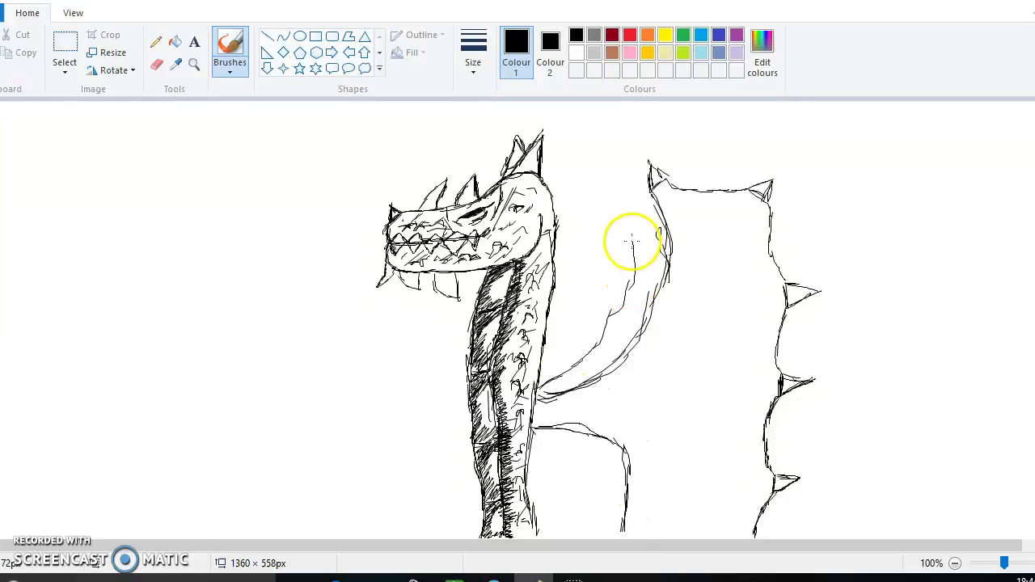
mouse_move(591, 349)
left_mouse_down()
mouse_move(625, 297)
mouse_move(631, 230)
mouse_move(662, 215)
mouse_move(636, 230)
mouse_move(652, 220)
mouse_move(636, 222)
mouse_move(638, 233)
mouse_move(630, 201)
mouse_move(645, 222)
left_mouse_up()
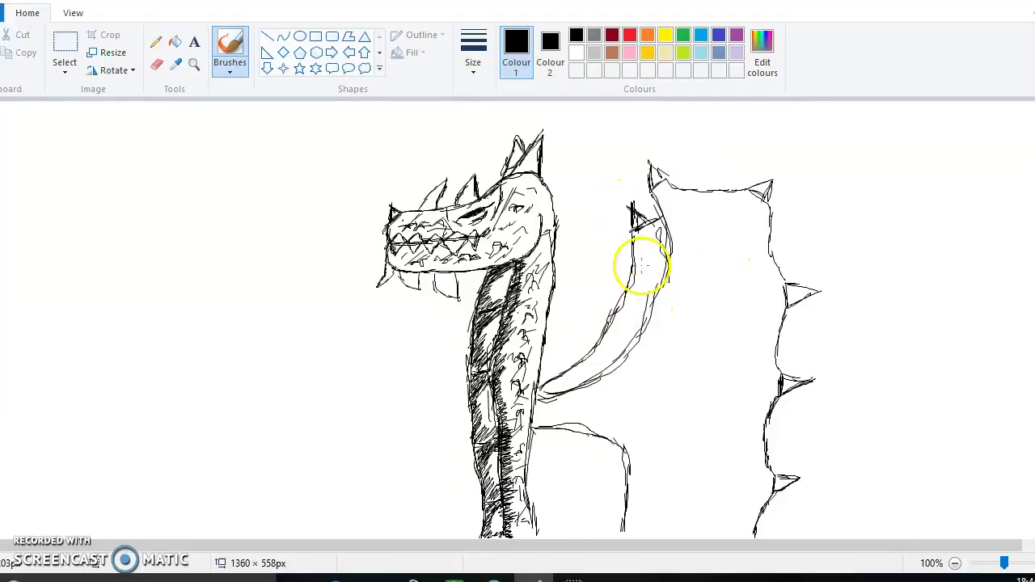
- Brush long black fold lines across the wing membrane, fanning from the wing arm out to the spiked edge and down toward the back
left_click_drag(621, 380, 601, 398)
mouse_move(633, 361)
left_mouse_down()
mouse_move(682, 257)
mouse_move(673, 209)
mouse_move(681, 244)
mouse_move(670, 281)
mouse_move(704, 212)
mouse_move(697, 300)
mouse_move(616, 392)
mouse_move(619, 403)
mouse_move(657, 349)
left_mouse_up()
mouse_move(755, 215)
left_mouse_down()
mouse_move(621, 377)
mouse_move(670, 357)
mouse_move(759, 234)
mouse_move(739, 256)
mouse_move(718, 331)
mouse_move(746, 302)
mouse_move(761, 281)
mouse_move(604, 370)
mouse_move(599, 393)
mouse_move(637, 391)
mouse_move(766, 306)
mouse_move(573, 346)
mouse_move(592, 364)
mouse_move(620, 334)
mouse_move(645, 297)
mouse_move(651, 237)
mouse_move(702, 278)
mouse_move(720, 359)
mouse_move(712, 411)
mouse_move(760, 366)
mouse_move(601, 379)
mouse_move(620, 411)
mouse_move(607, 400)
mouse_move(774, 383)
mouse_move(721, 393)
left_mouse_up()
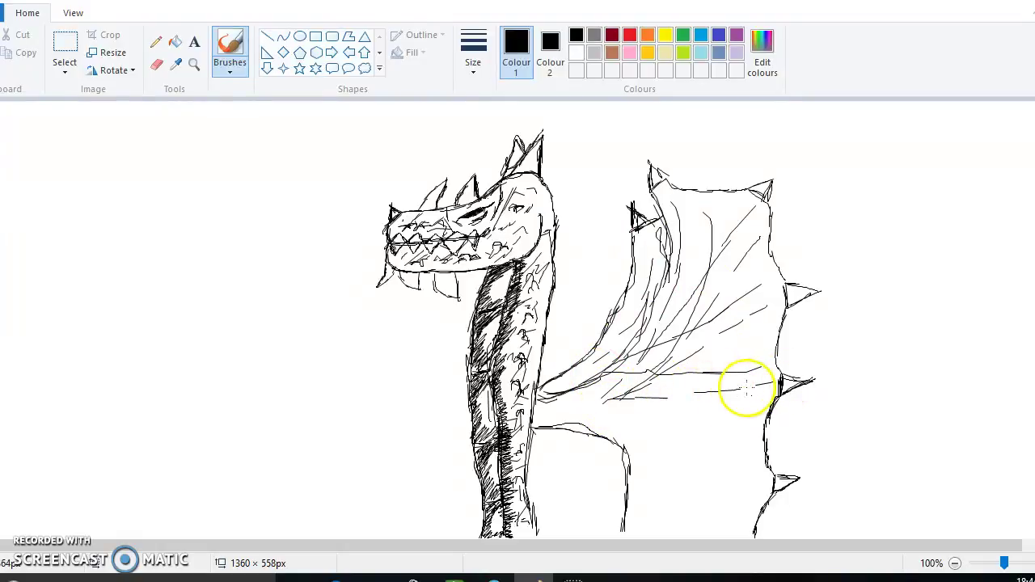
mouse_move(760, 466)
left_mouse_down()
mouse_move(729, 448)
mouse_move(614, 405)
mouse_move(593, 408)
mouse_move(746, 482)
mouse_move(650, 496)
mouse_move(675, 531)
mouse_move(708, 526)
mouse_move(709, 511)
mouse_move(653, 423)
mouse_move(673, 469)
mouse_move(662, 427)
mouse_move(686, 459)
mouse_move(677, 475)
mouse_move(686, 514)
left_mouse_up()
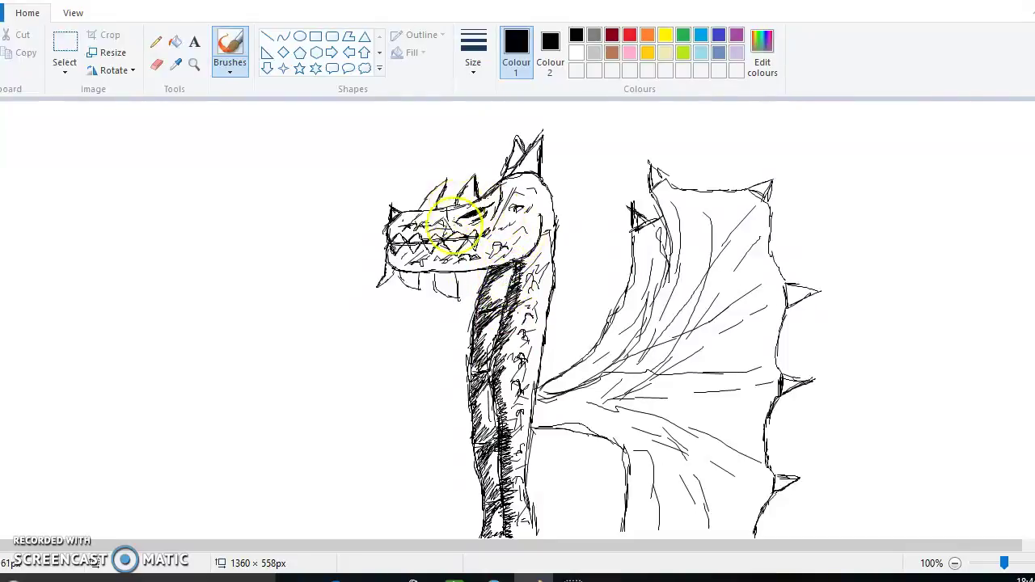
- Darken the spikes under the jaw and the snout horn, and draw a row of curved spines down the back of the neck
mouse_move(432, 288)
left_mouse_down()
mouse_move(434, 274)
mouse_move(453, 298)
mouse_move(455, 291)
left_mouse_up()
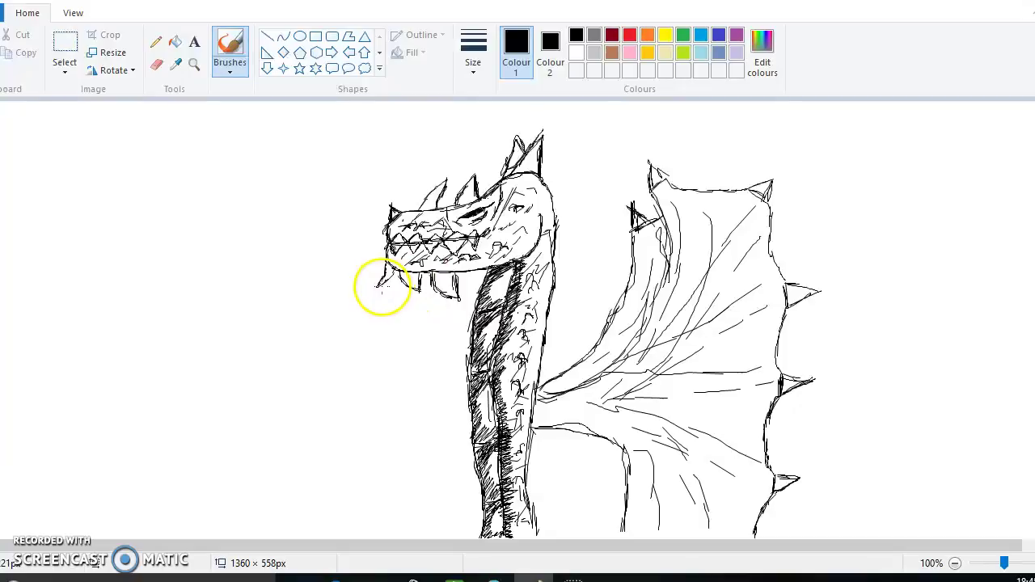
left_click_drag(380, 287, 396, 271)
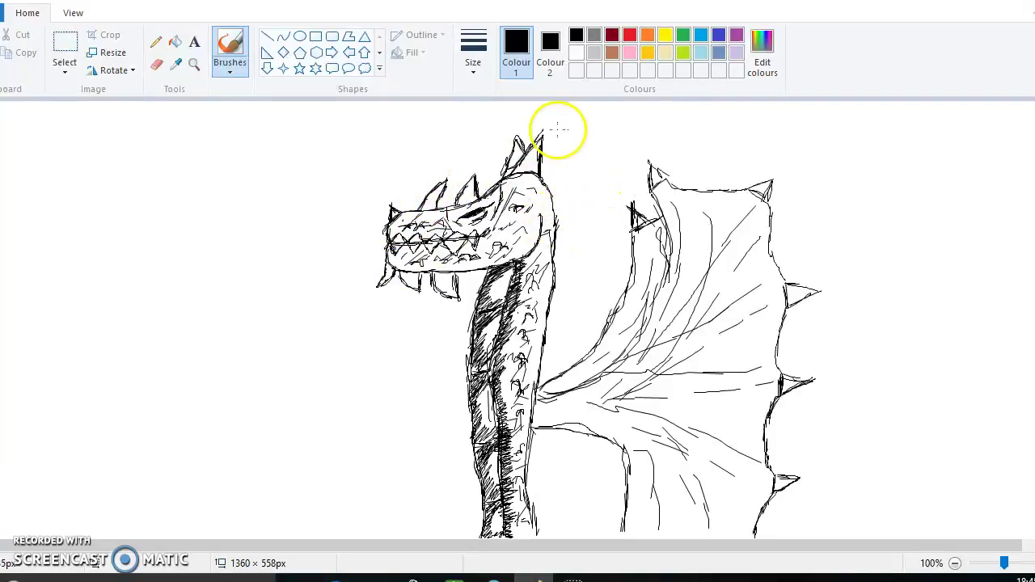
mouse_move(553, 221)
left_mouse_down()
mouse_move(570, 273)
mouse_move(555, 267)
mouse_move(572, 275)
mouse_move(575, 255)
mouse_move(571, 270)
mouse_move(553, 221)
mouse_move(563, 247)
mouse_move(531, 215)
left_mouse_up()
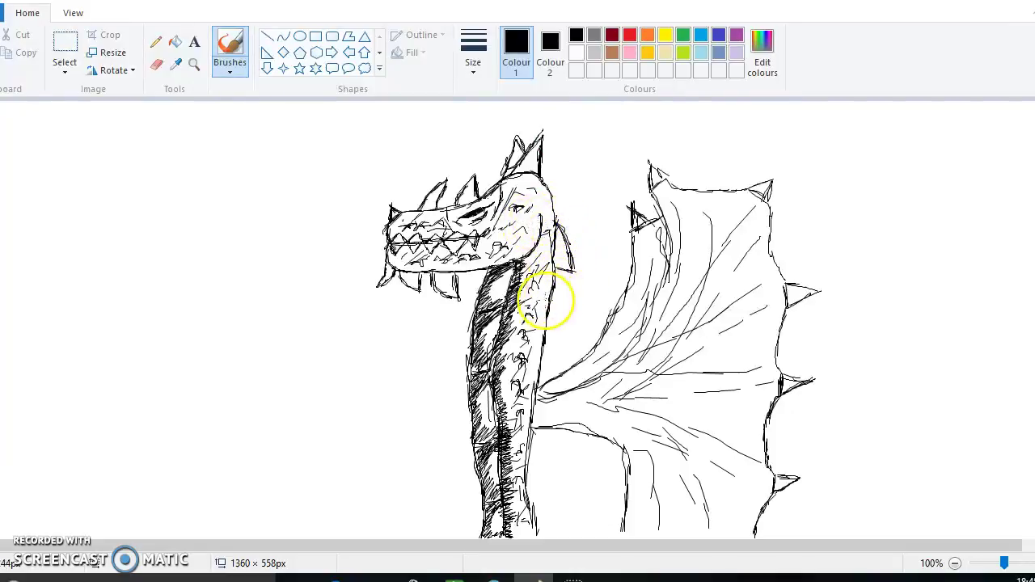
mouse_move(554, 289)
left_mouse_down()
mouse_move(571, 332)
mouse_move(552, 312)
mouse_move(565, 339)
mouse_move(551, 344)
mouse_move(548, 335)
mouse_move(560, 361)
mouse_move(551, 365)
mouse_move(544, 353)
mouse_move(559, 362)
mouse_move(546, 330)
mouse_move(554, 305)
mouse_move(570, 334)
mouse_move(556, 276)
mouse_move(547, 280)
mouse_move(568, 307)
left_mouse_up()
mouse_move(533, 433)
left_mouse_down()
mouse_move(549, 467)
mouse_move(531, 449)
mouse_move(550, 472)
mouse_move(545, 483)
mouse_move(533, 464)
mouse_move(547, 500)
mouse_move(526, 486)
mouse_move(548, 501)
mouse_move(533, 469)
mouse_move(526, 475)
mouse_move(538, 514)
left_mouse_up()
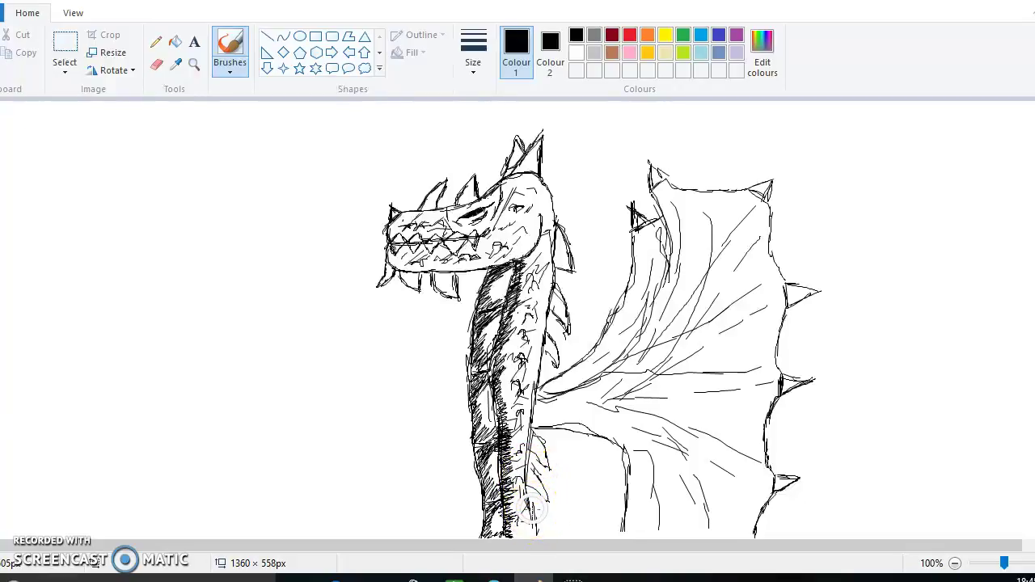
left_click_drag(532, 508, 551, 527)
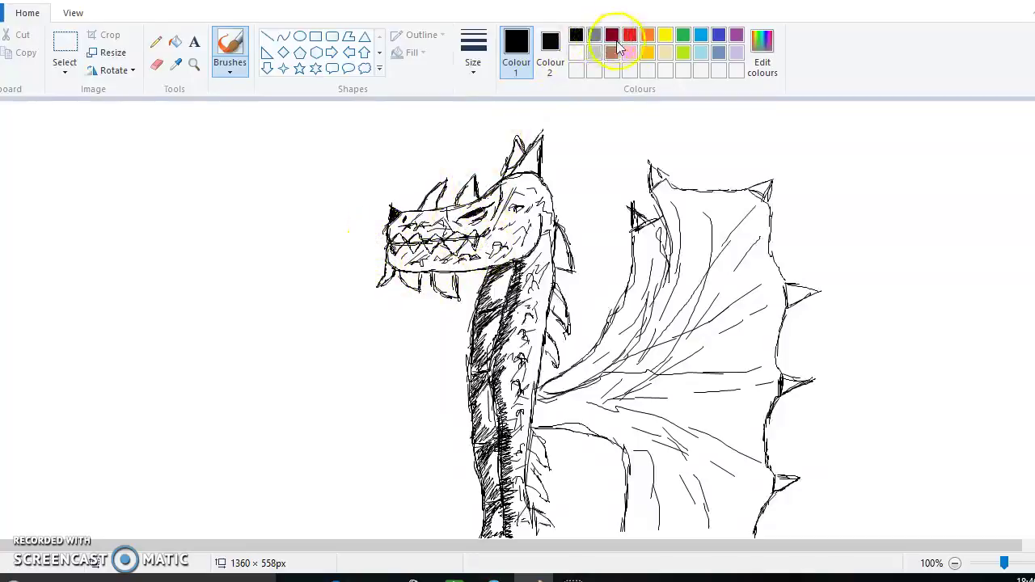
- Mix a custom dark red (Red 193, Green 27, Blue 2) as Colour 1 and paint the dragon's eye with it
left_click(763, 53)
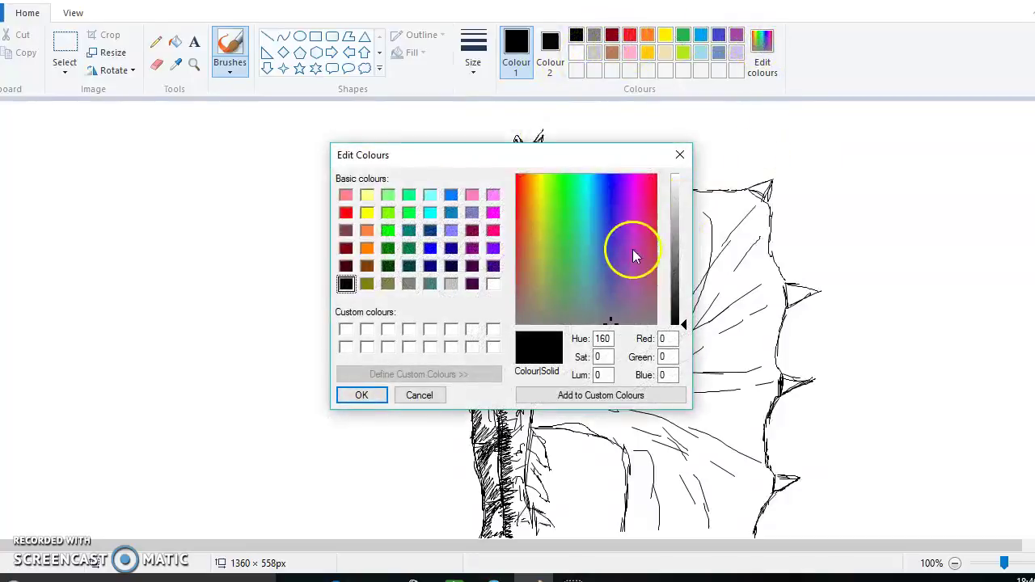
left_click(523, 179)
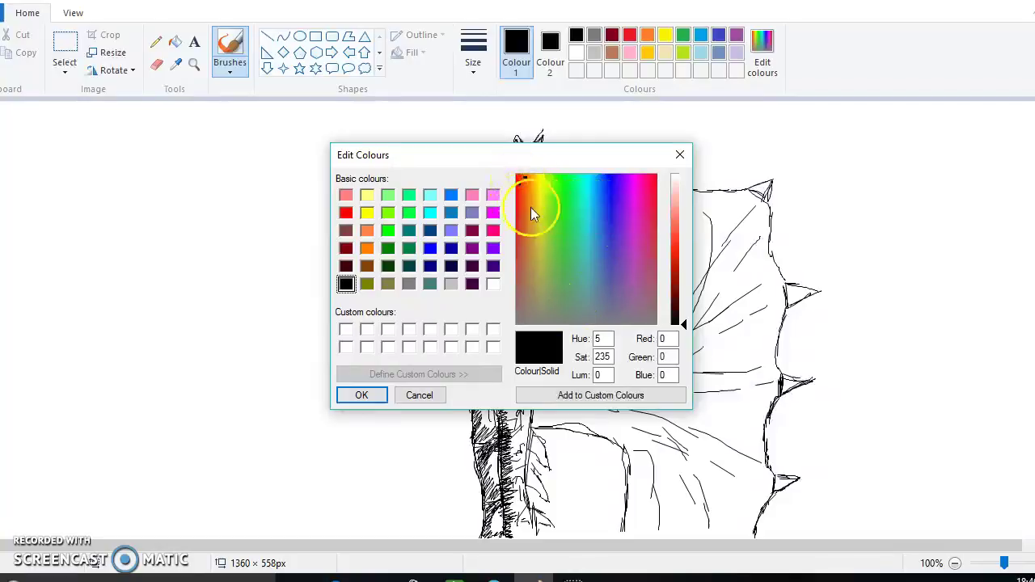
left_click_drag(683, 325, 684, 270)
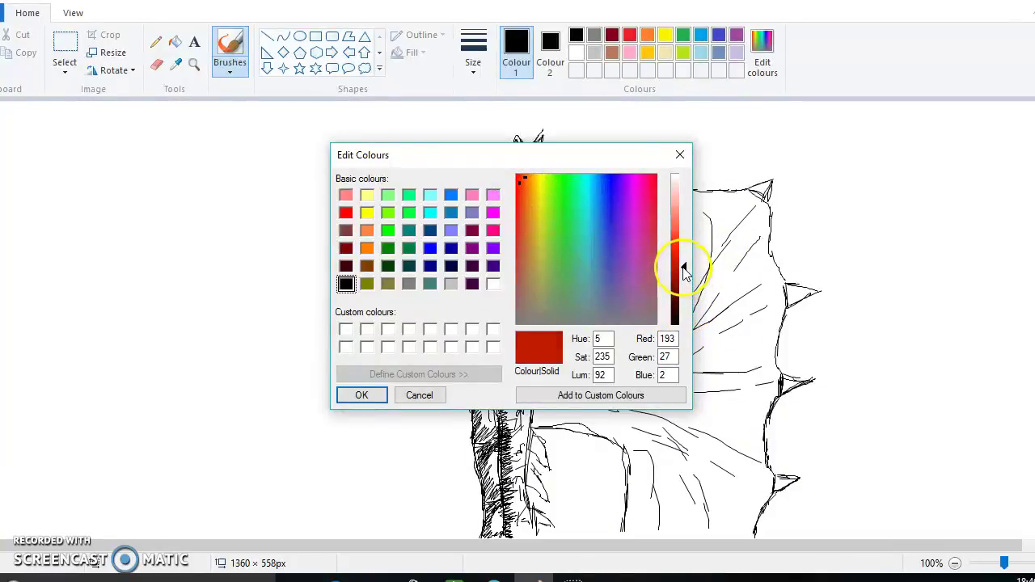
left_click(363, 395)
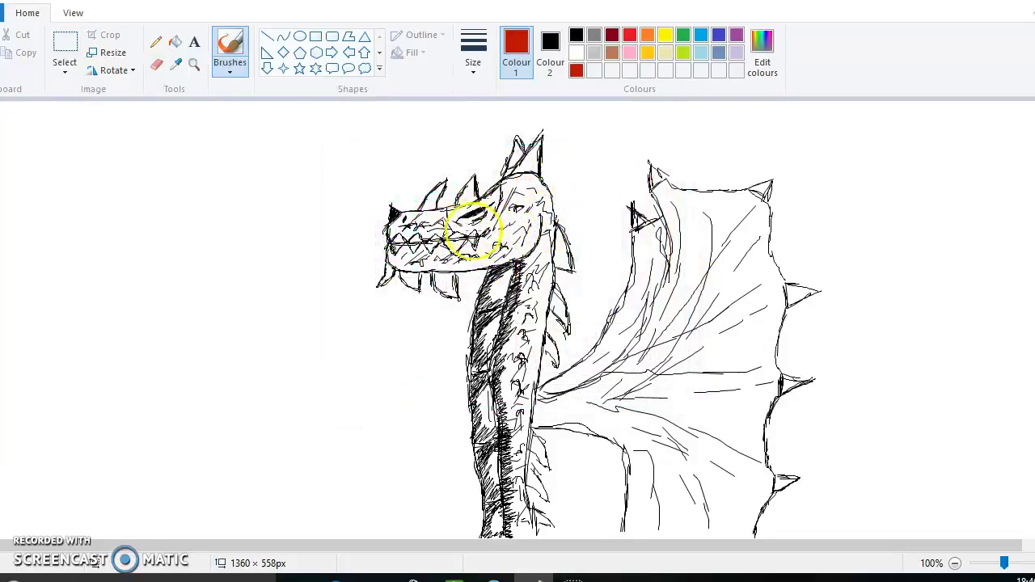
left_click_drag(467, 212, 475, 212)
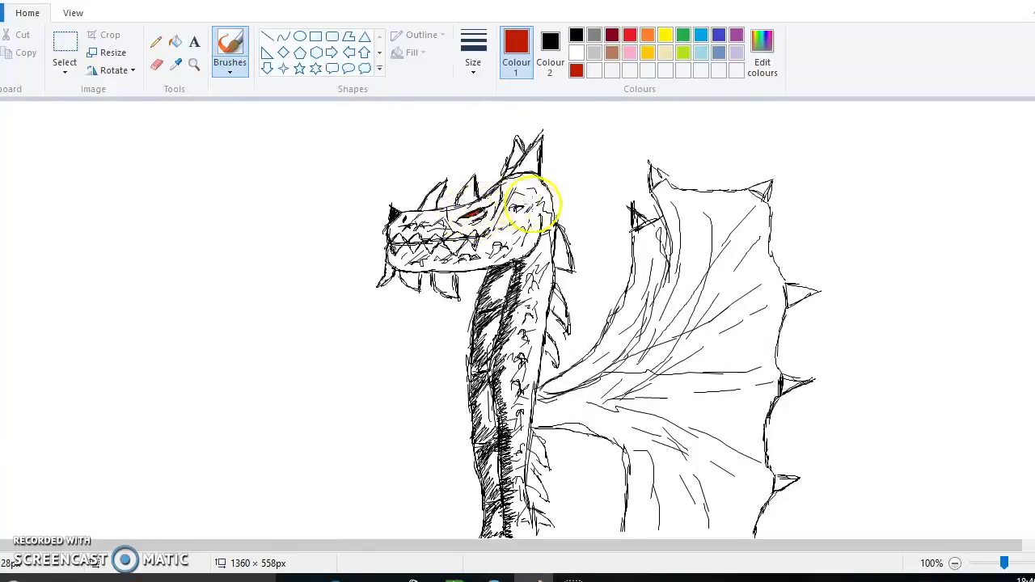
- Paint a red gash along the upper wing membrane with several blood trails running down and ending in drops
mouse_move(736, 204)
left_mouse_down()
mouse_move(685, 202)
mouse_move(730, 206)
left_mouse_up()
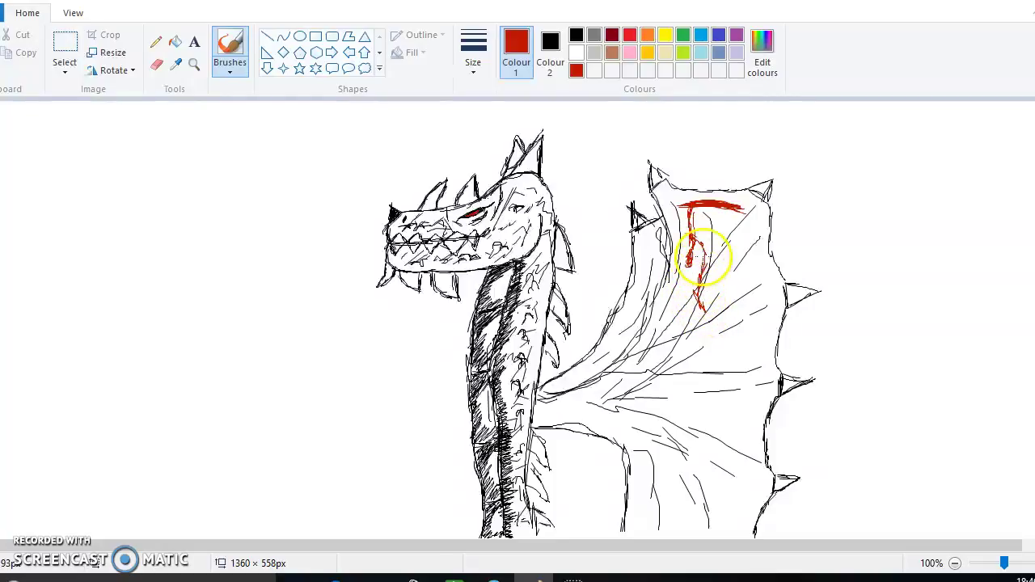
left_click_drag(703, 314, 708, 309)
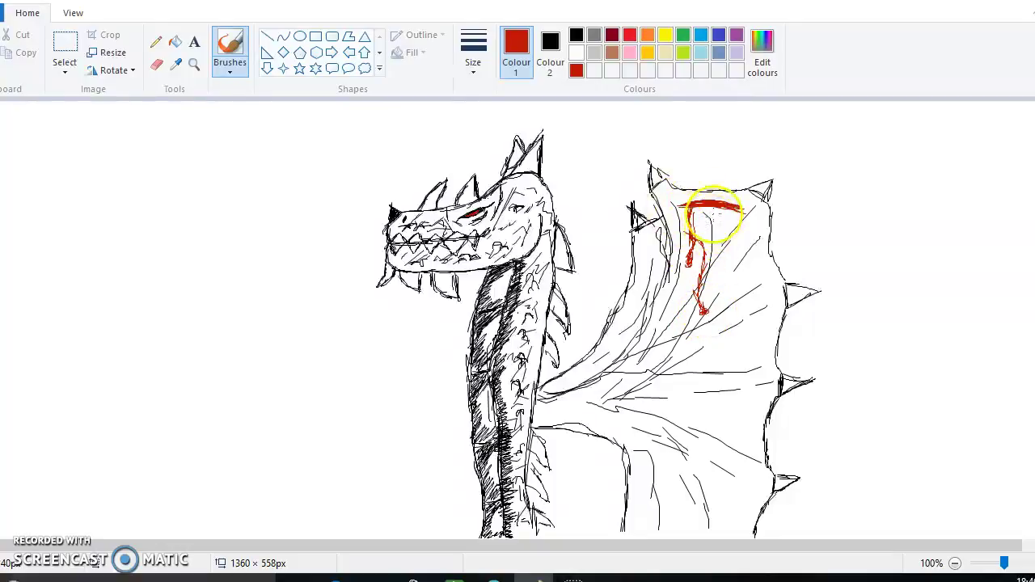
mouse_move(715, 211)
left_mouse_down()
mouse_move(678, 293)
mouse_move(697, 290)
mouse_move(662, 395)
mouse_move(684, 352)
left_mouse_up()
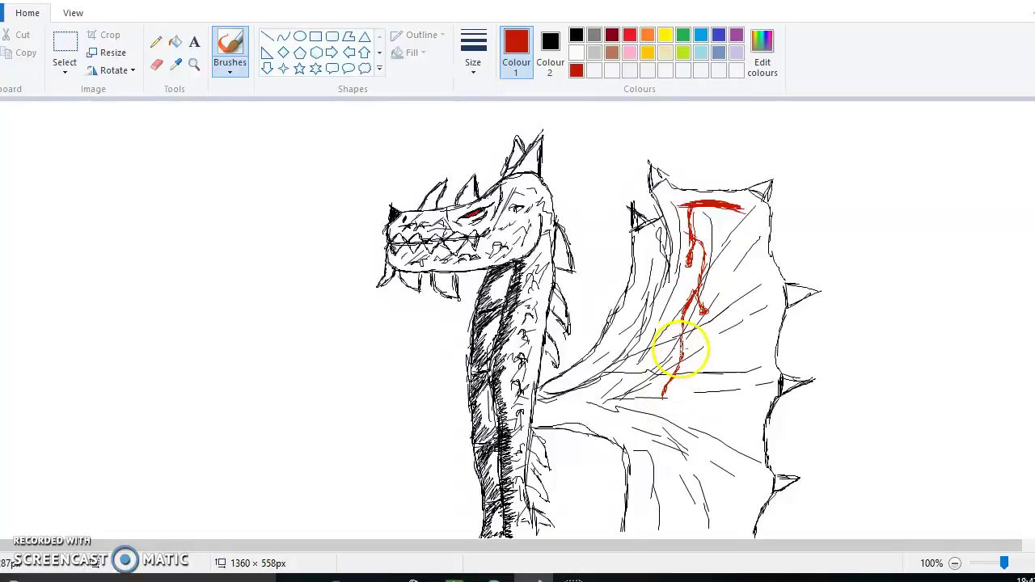
left_click_drag(666, 399, 663, 400)
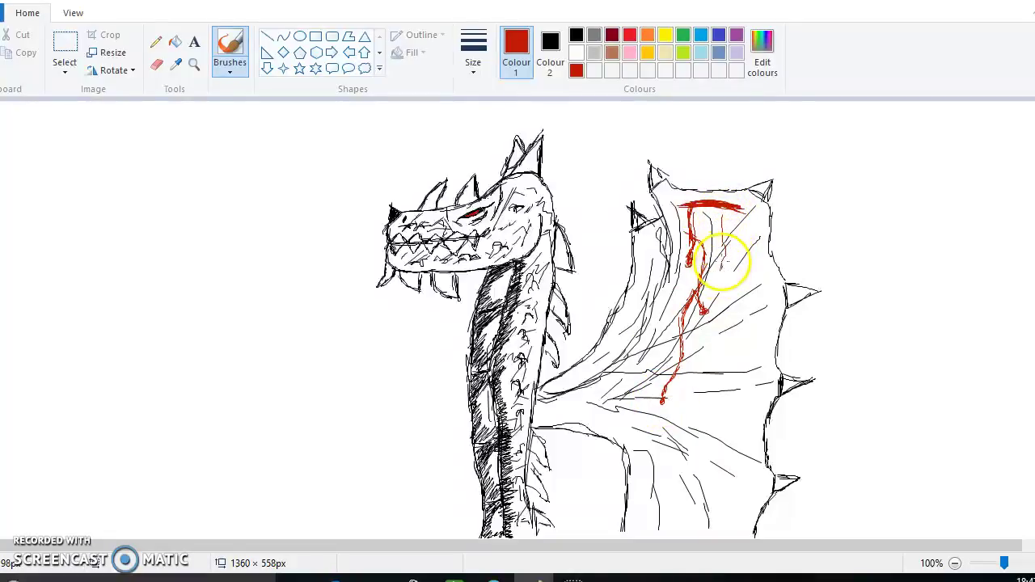
left_click_drag(721, 203, 722, 235)
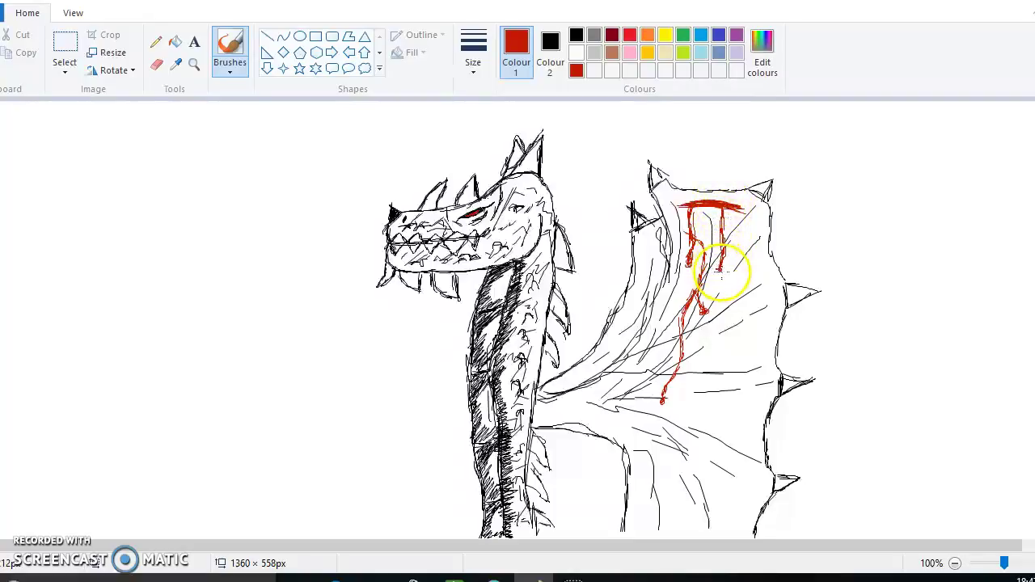
left_click_drag(726, 246, 737, 279)
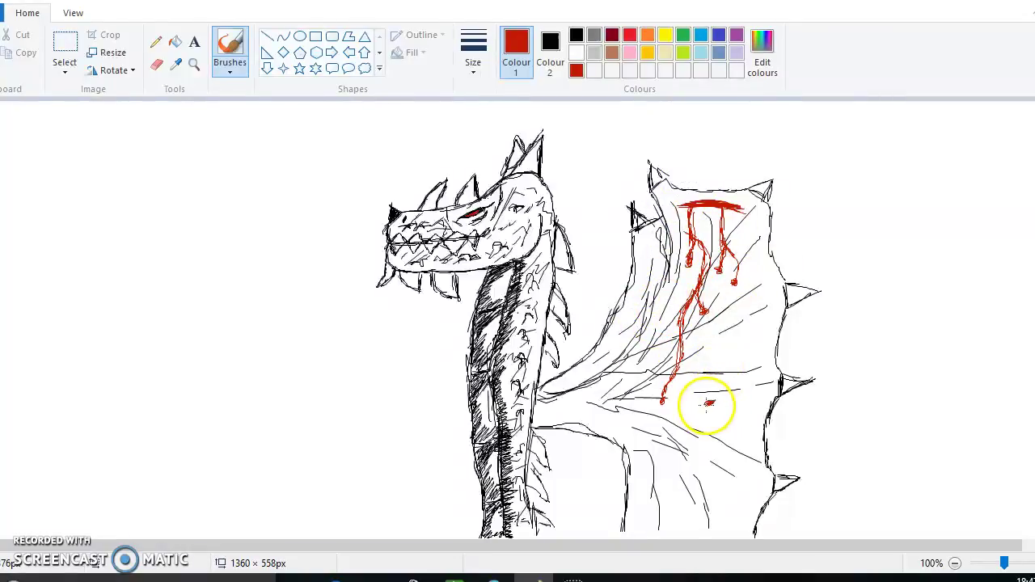
- Add a small red wound with two drips on the lower wing membrane and another on the base of the wing arm
left_click_drag(708, 404, 713, 473)
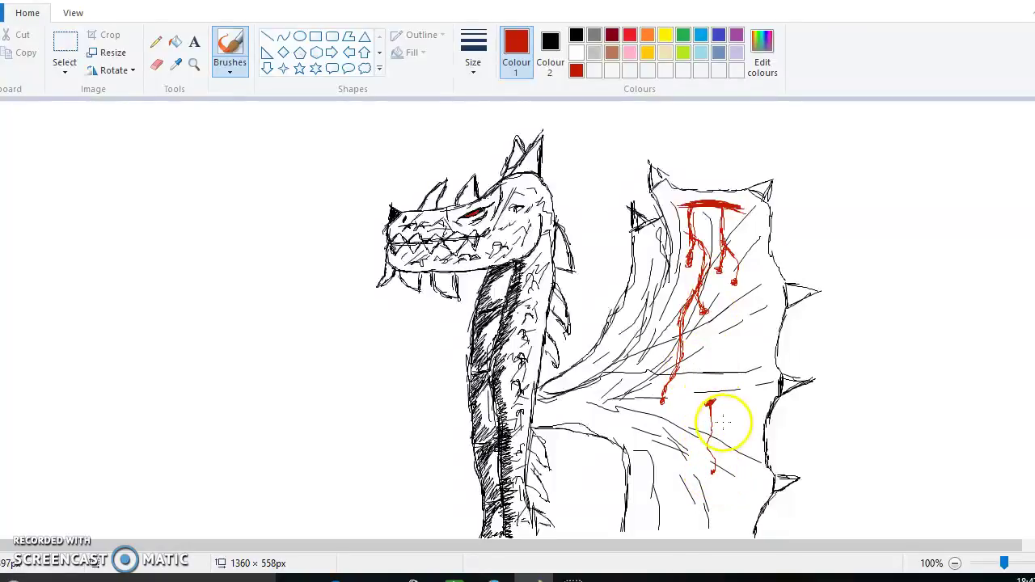
mouse_move(714, 408)
left_mouse_down()
mouse_move(721, 456)
mouse_move(718, 413)
left_mouse_up()
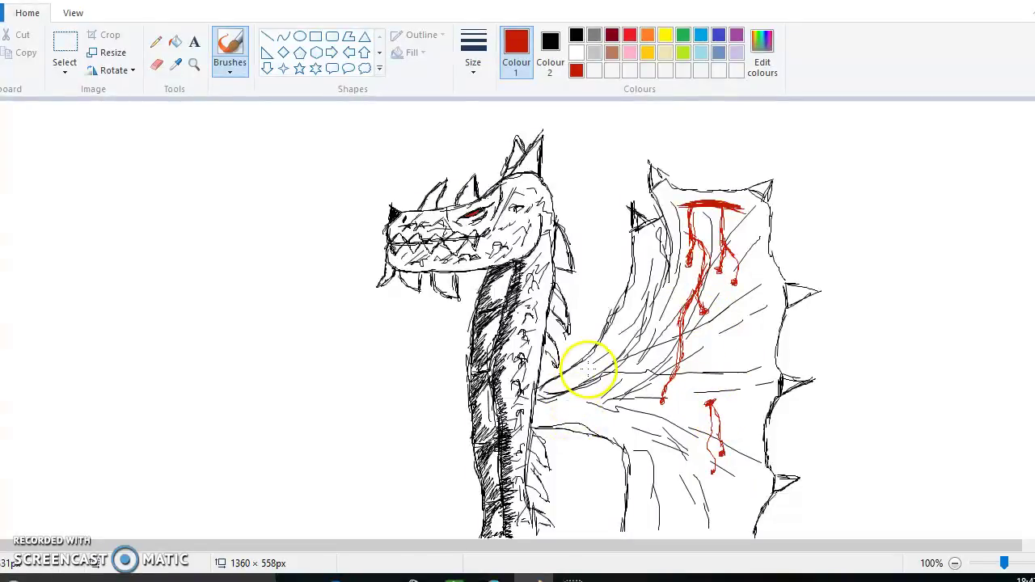
mouse_move(589, 367)
left_mouse_down()
mouse_move(597, 361)
mouse_move(587, 368)
left_mouse_up()
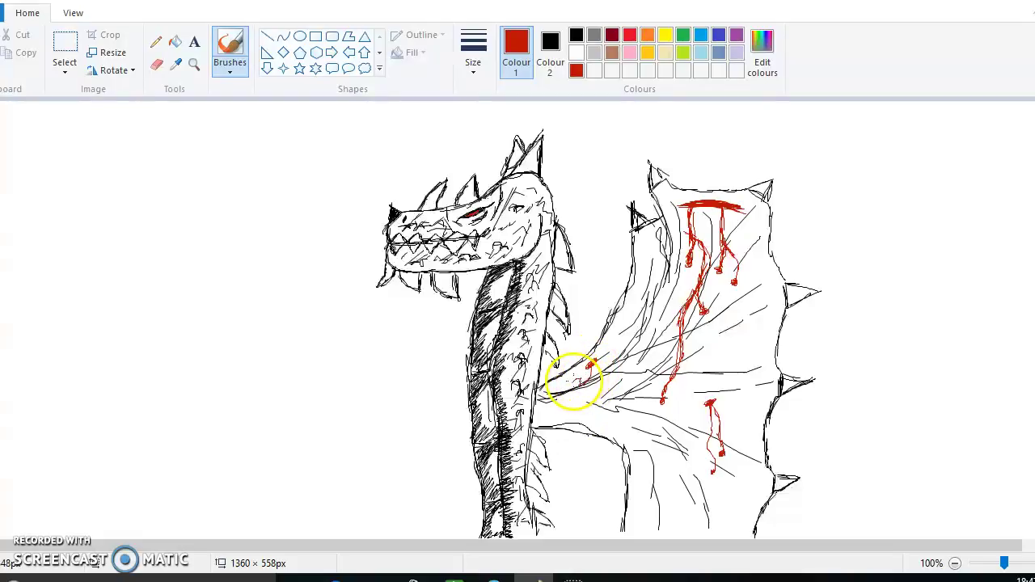
left_click_drag(575, 381, 580, 378)
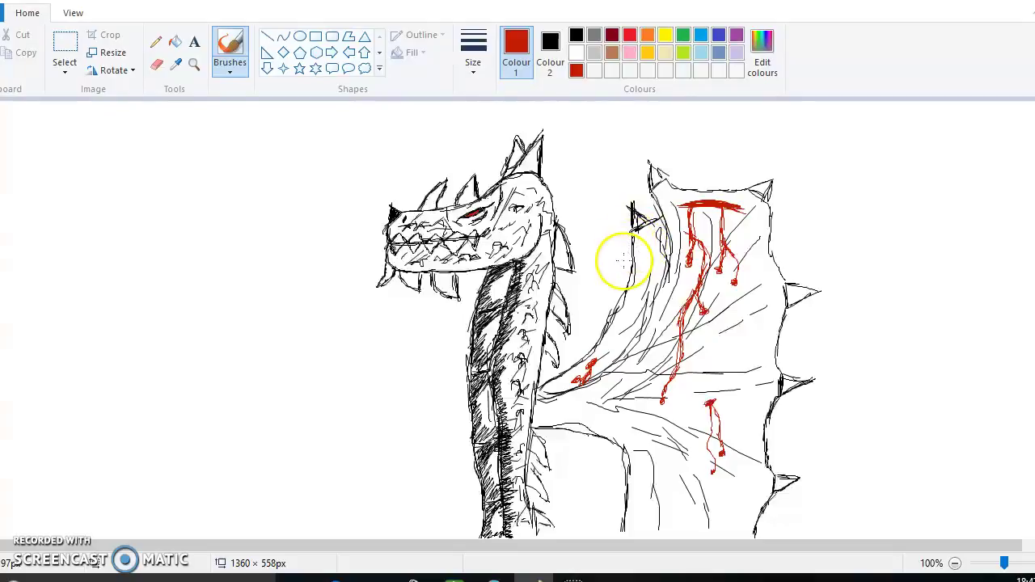
left_click_drag(590, 362, 598, 372)
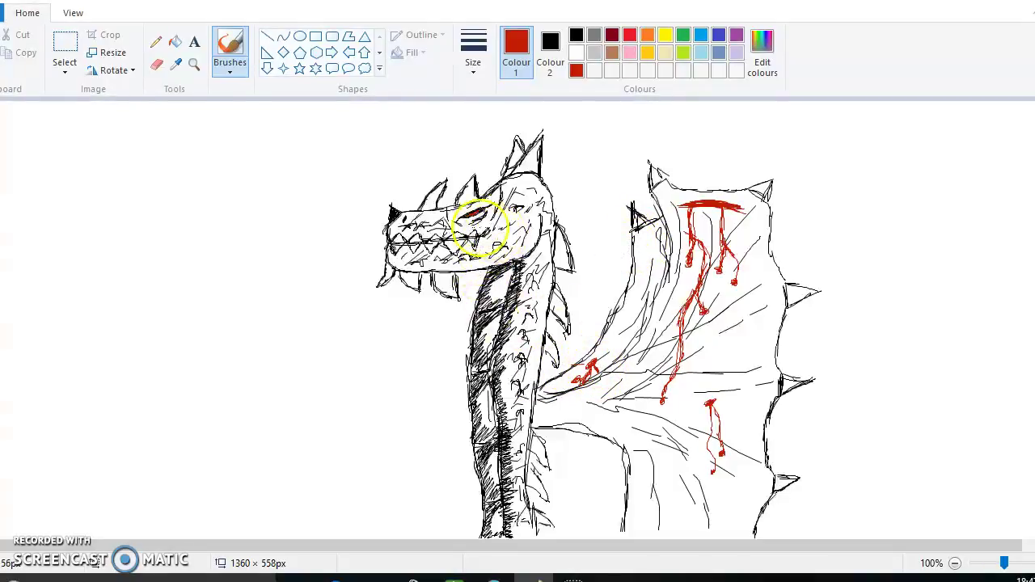
- Shade the horns on top of the head and the spikes under the jaw in red
mouse_move(455, 163)
left_mouse_down()
mouse_move(455, 202)
mouse_move(424, 198)
mouse_move(441, 182)
mouse_move(436, 196)
mouse_move(474, 187)
left_mouse_up()
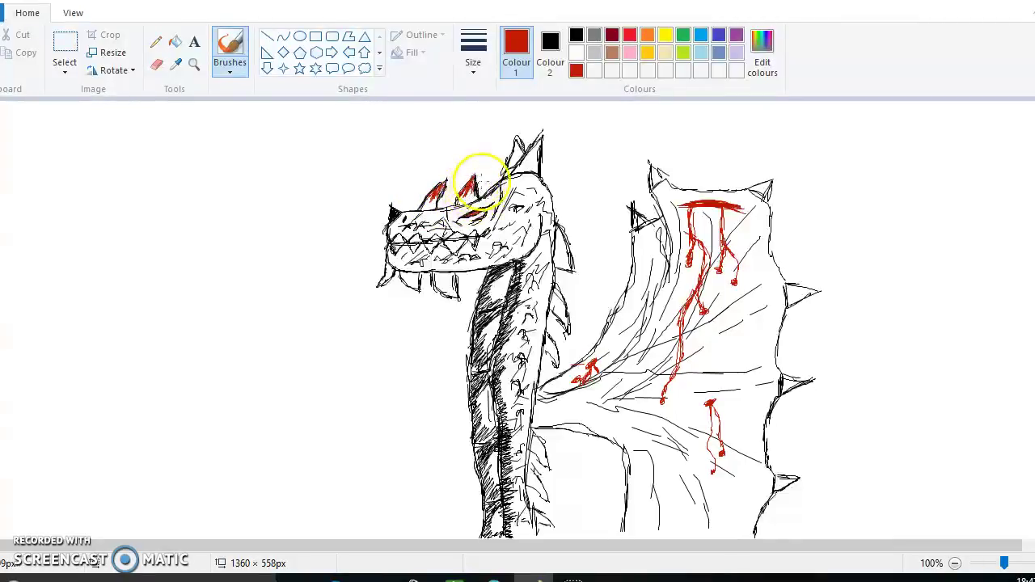
left_click_drag(514, 152, 536, 142)
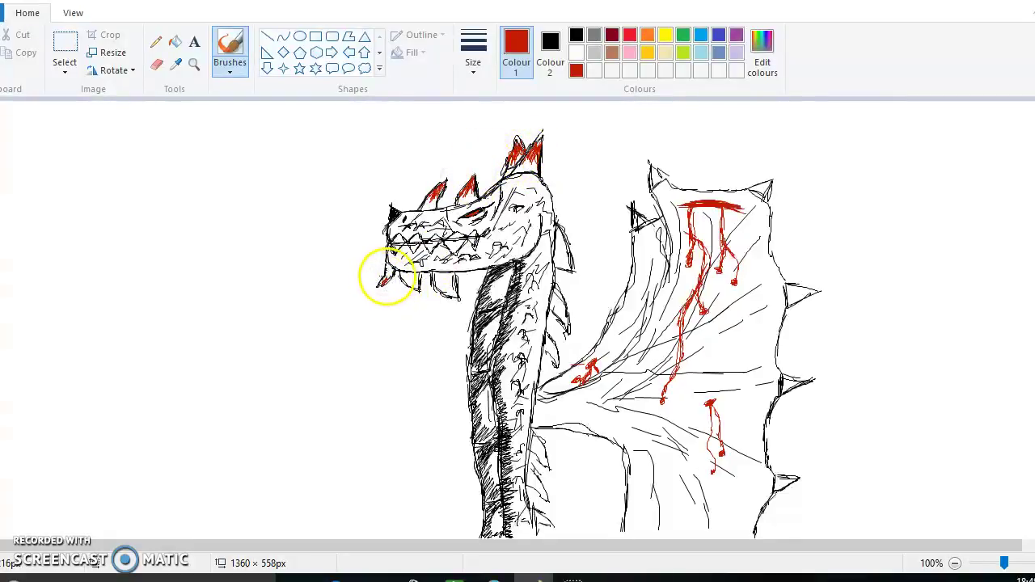
mouse_move(416, 276)
left_mouse_down()
mouse_move(399, 284)
mouse_move(413, 293)
mouse_move(451, 286)
left_mouse_up()
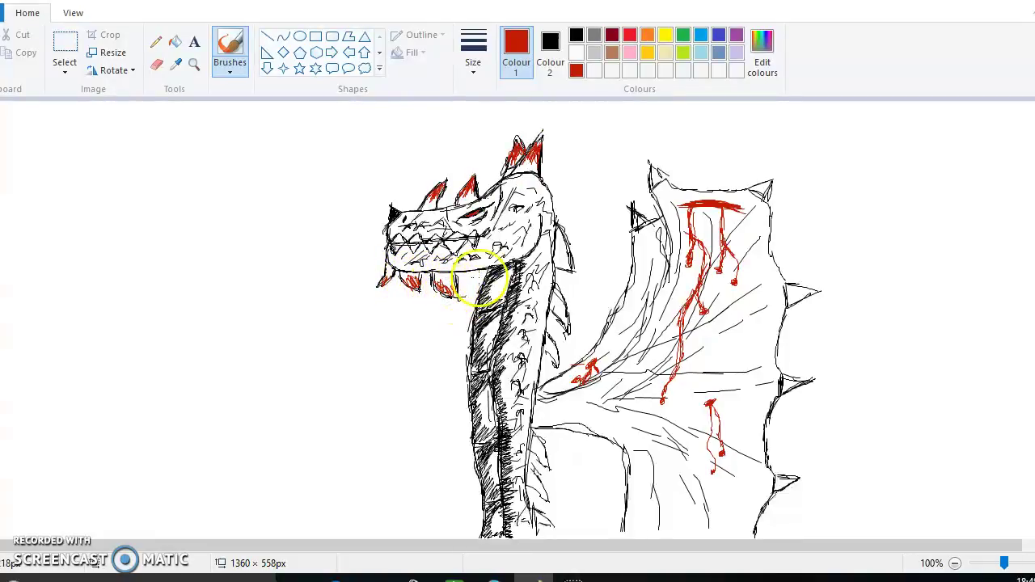
- Colour the tips of the spines down the back of the neck in red
mouse_move(569, 261)
left_mouse_down()
mouse_move(566, 273)
mouse_move(575, 261)
left_mouse_up()
mouse_move(566, 327)
left_mouse_down()
mouse_move(561, 313)
mouse_move(571, 329)
mouse_move(556, 361)
left_mouse_up()
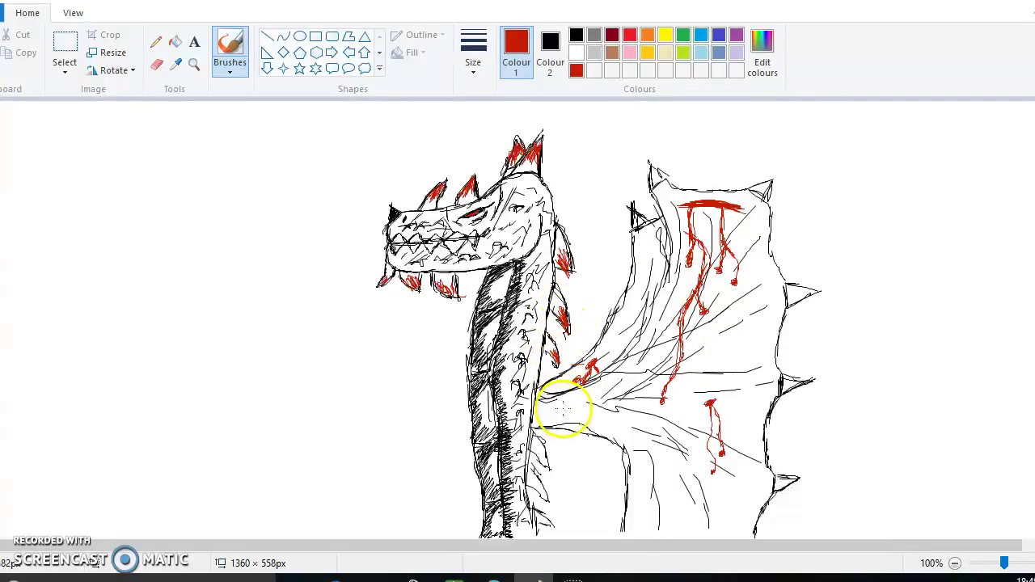
mouse_move(546, 461)
left_mouse_down()
mouse_move(538, 448)
mouse_move(539, 490)
mouse_move(549, 489)
mouse_move(554, 522)
mouse_move(539, 517)
left_mouse_up()
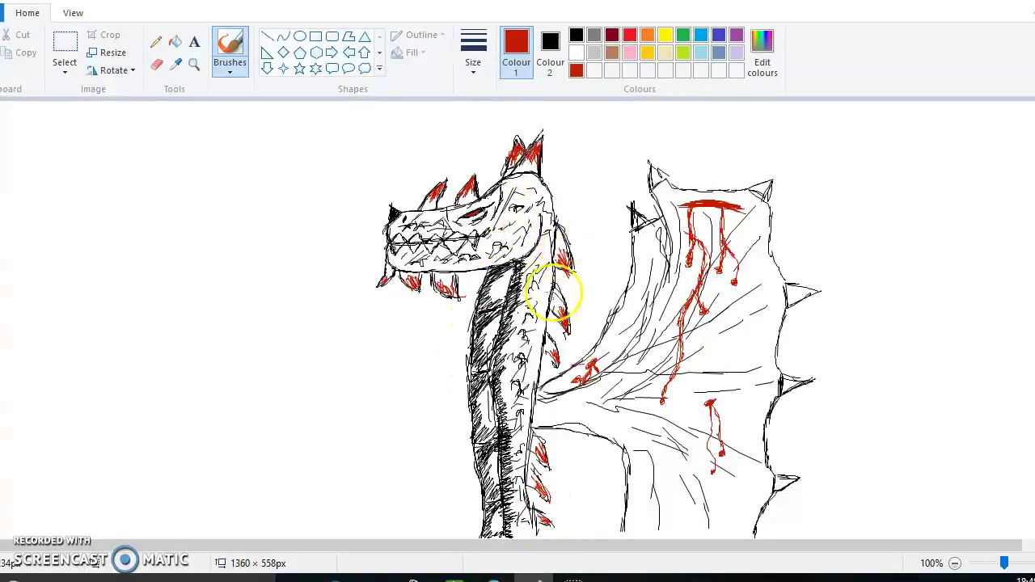
- Paint a dripping red wound on the side of the neck, and darken the centres of the wounds with black
mouse_move(539, 323)
left_mouse_down()
mouse_move(533, 316)
mouse_move(538, 327)
left_mouse_up()
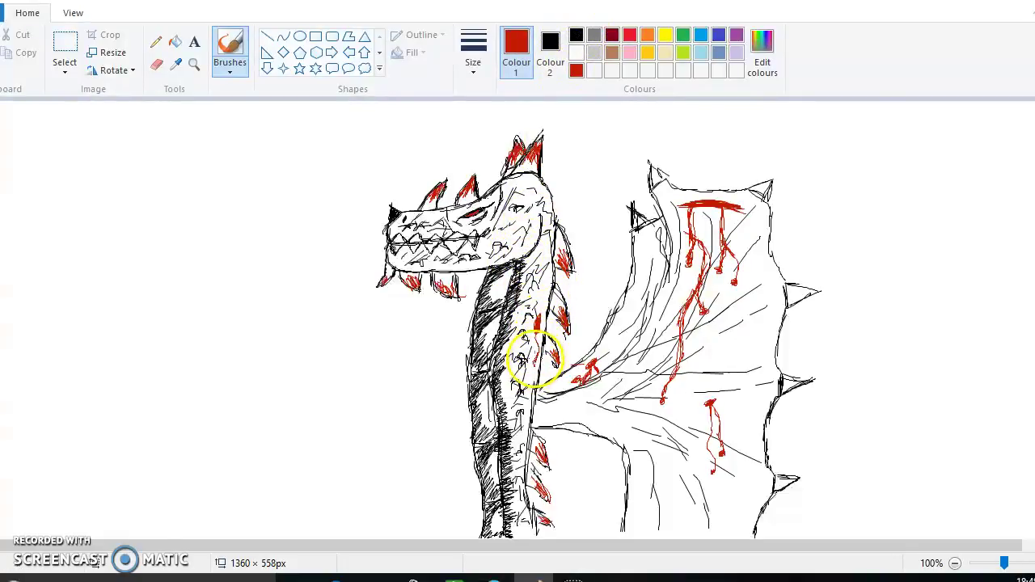
left_click_drag(537, 346, 535, 328)
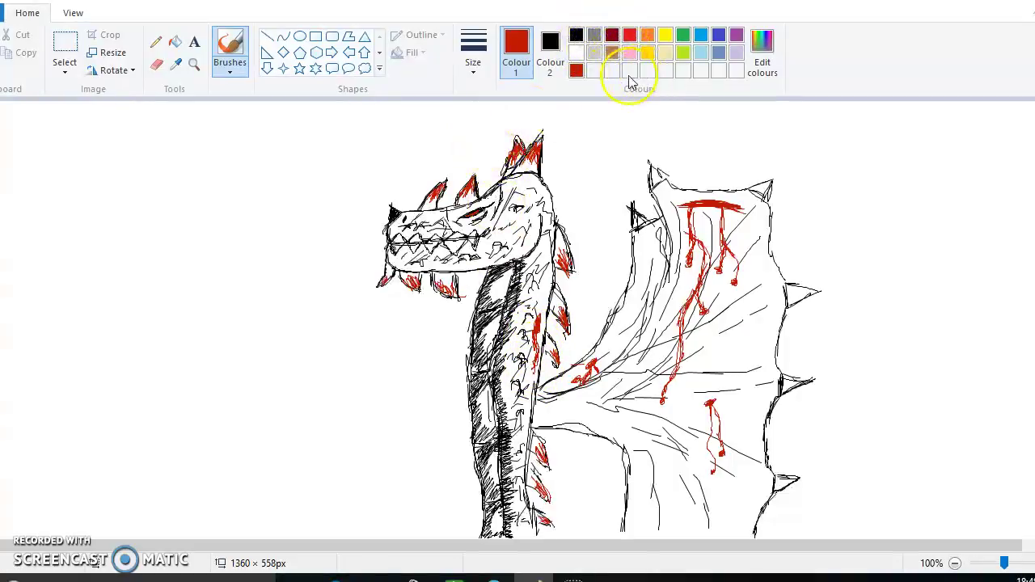
left_click(576, 35)
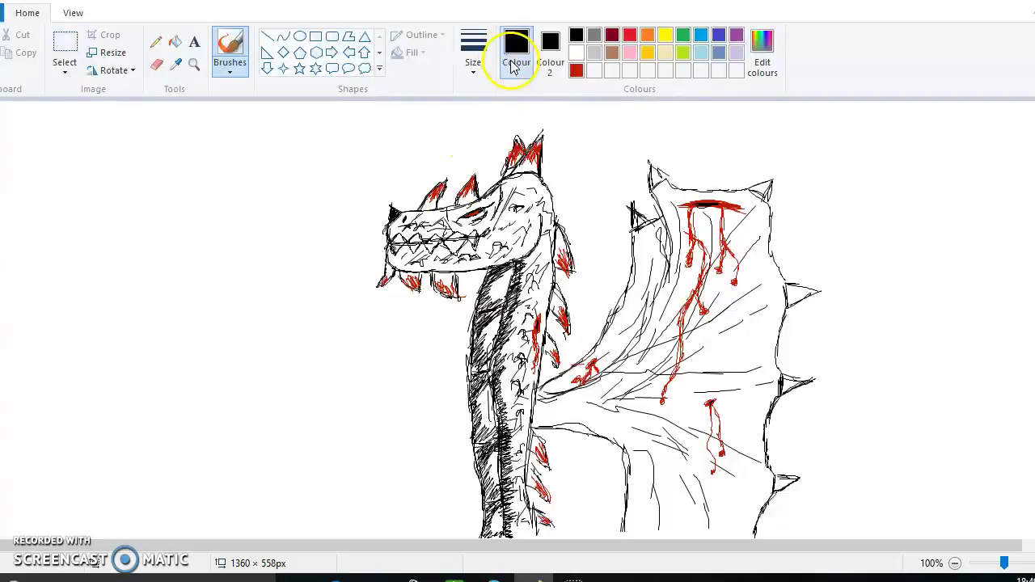
- Set Colour 1 back to the custom red and add more red to the spikes under the jaw
left_click(576, 70)
mouse_move(436, 273)
left_mouse_down()
mouse_move(446, 293)
mouse_move(442, 284)
left_mouse_up()
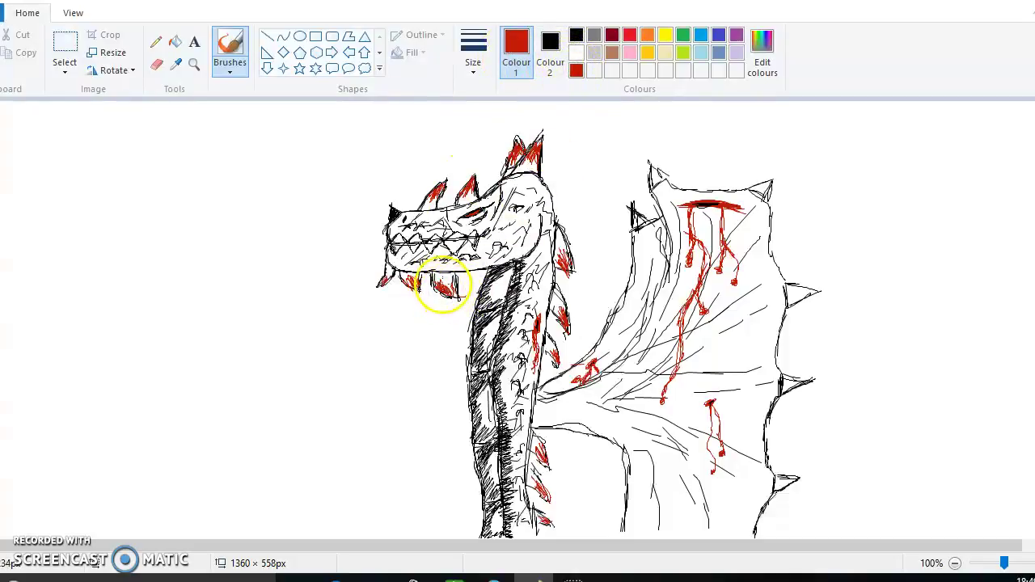